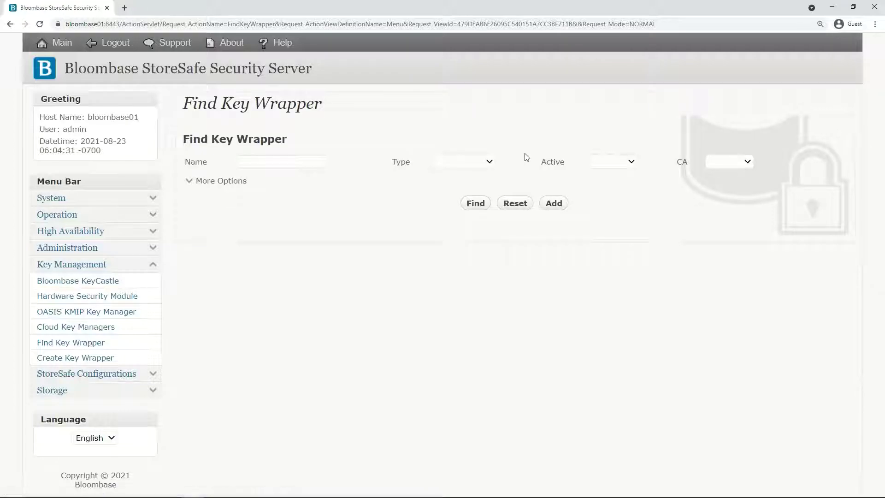
Search the key wrappers and add a new one named key01 with Local as its key source
click(475, 203)
click(553, 203)
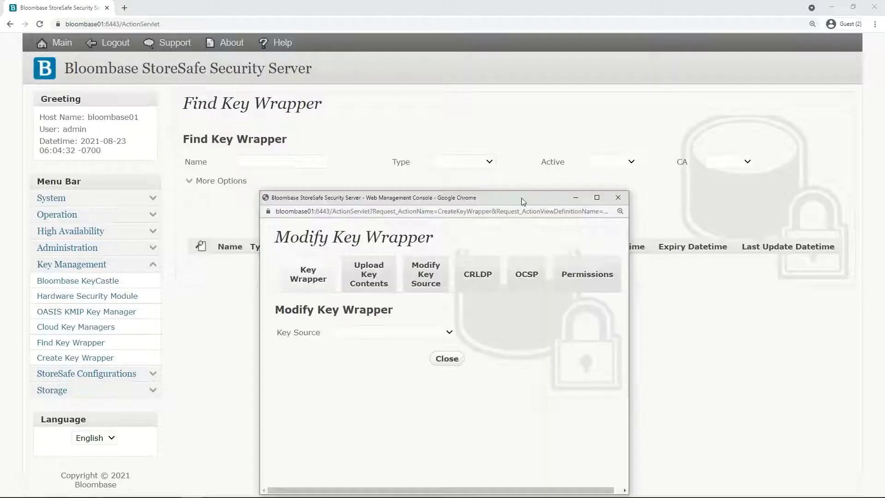
click(401, 244)
click(399, 269)
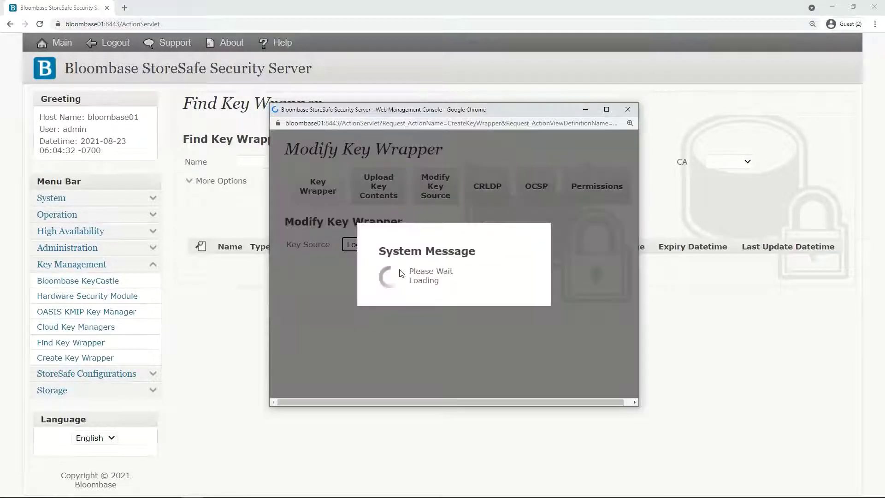
click(421, 241)
text(k)
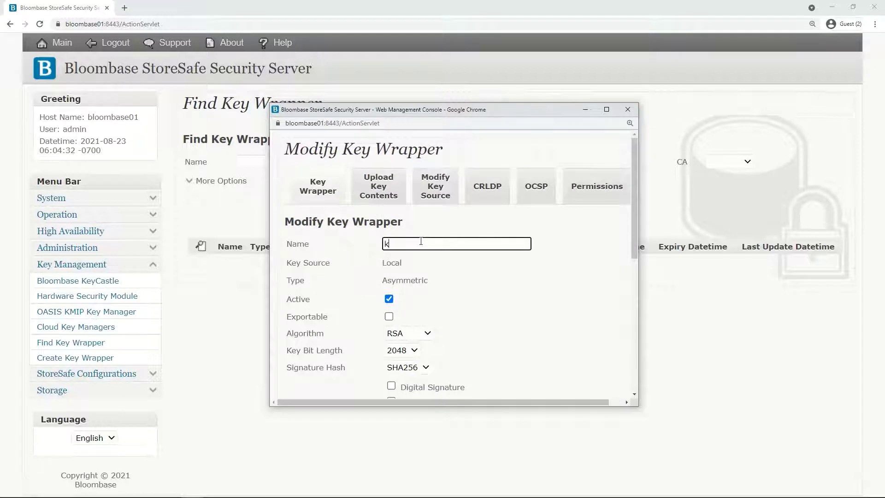
text(ey01)
drag(422, 271, 382, 268)
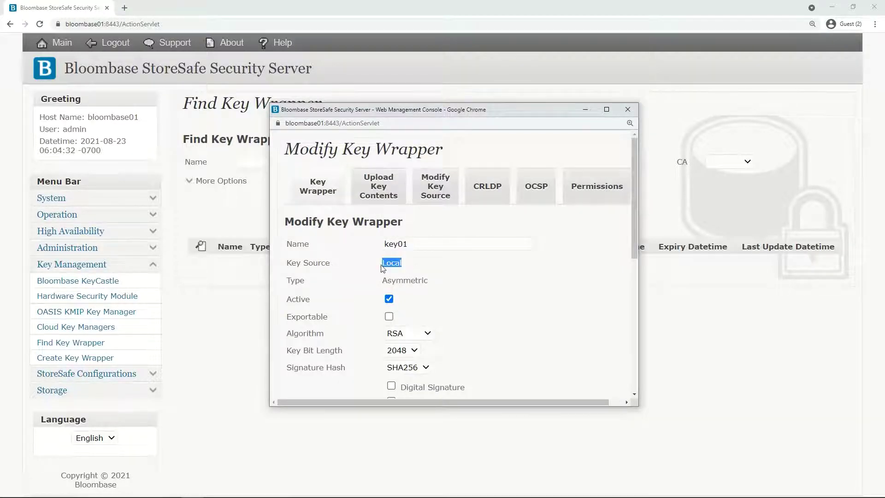
click(447, 274)
drag(437, 286, 373, 283)
click(440, 308)
Generate key01 with the McEliece algorithm, a 2048-bit key length and the qTESLA-I signature hash
click(417, 336)
click(416, 366)
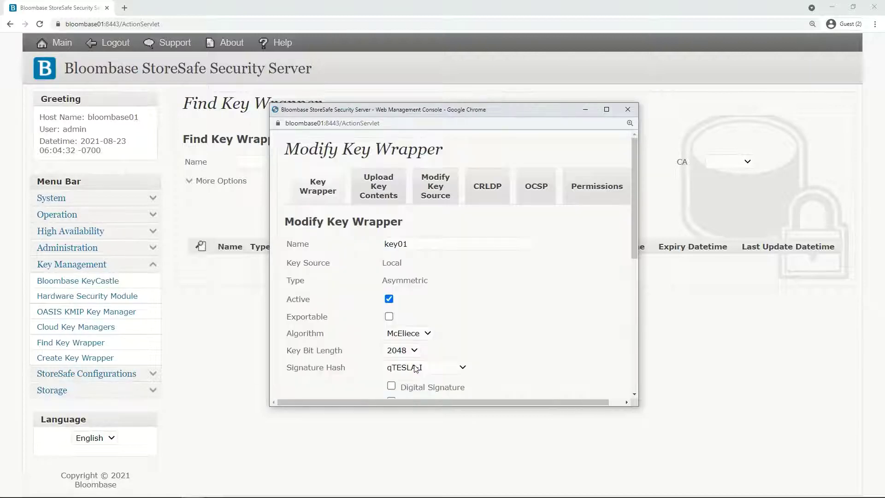
click(414, 351)
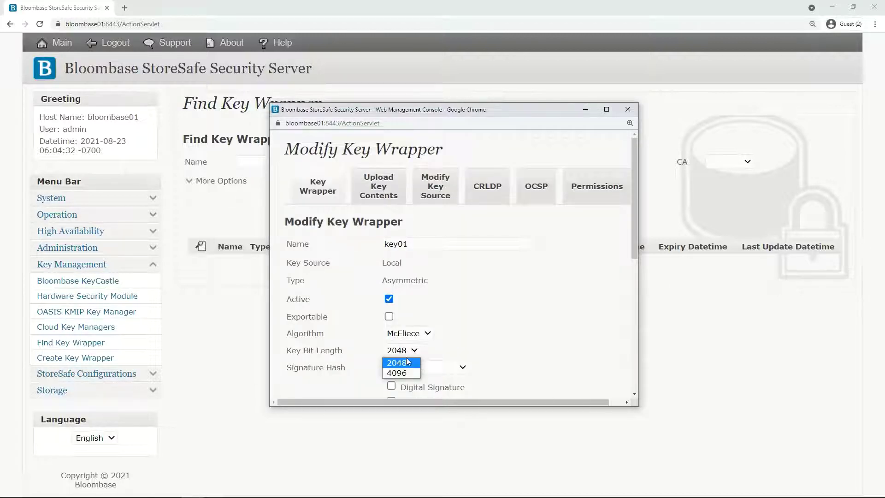
click(408, 363)
click(438, 367)
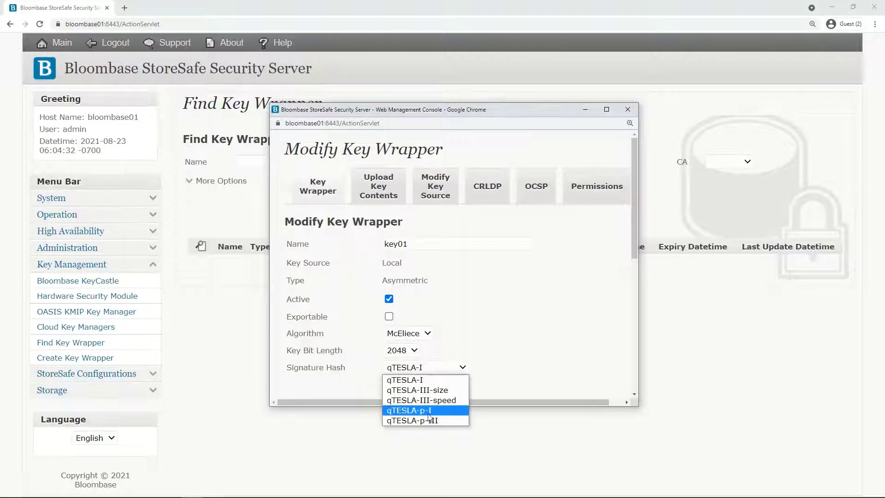
click(439, 381)
scroll(505, 363, down, 5)
click(458, 318)
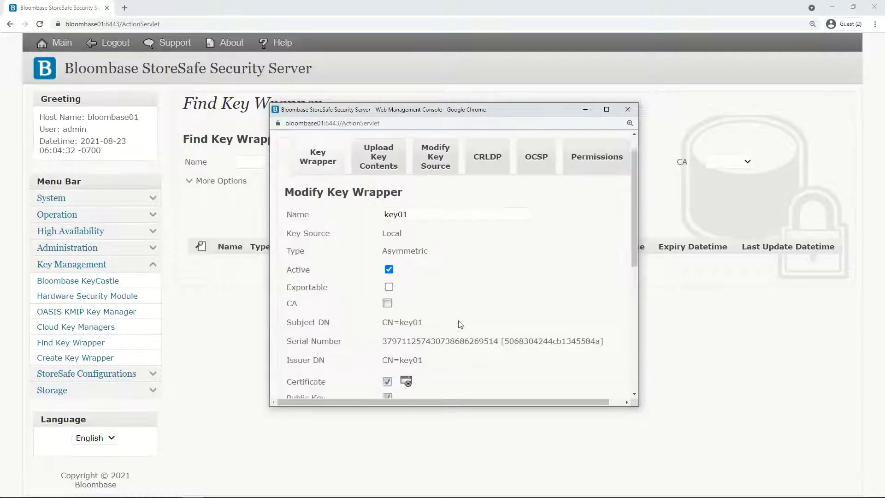
Submit the key01 key wrapper and confirm its creation
scroll(459, 324, down, 5)
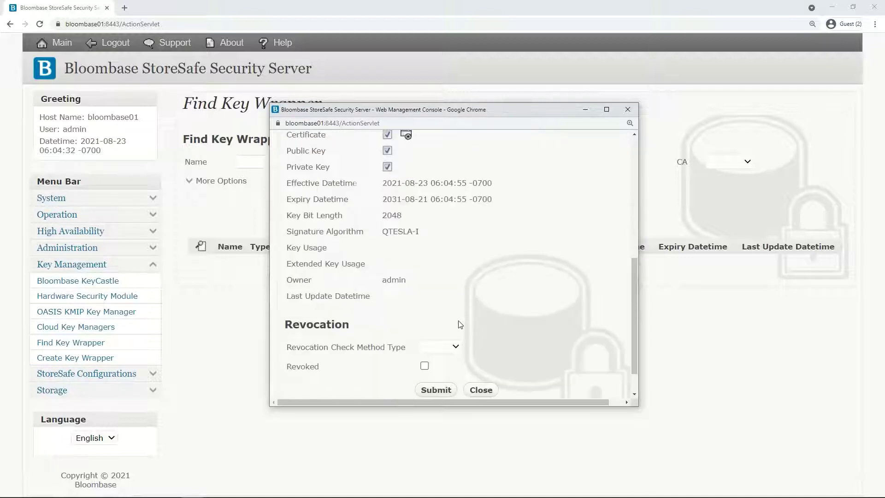
scroll(460, 324, down, 1)
click(436, 351)
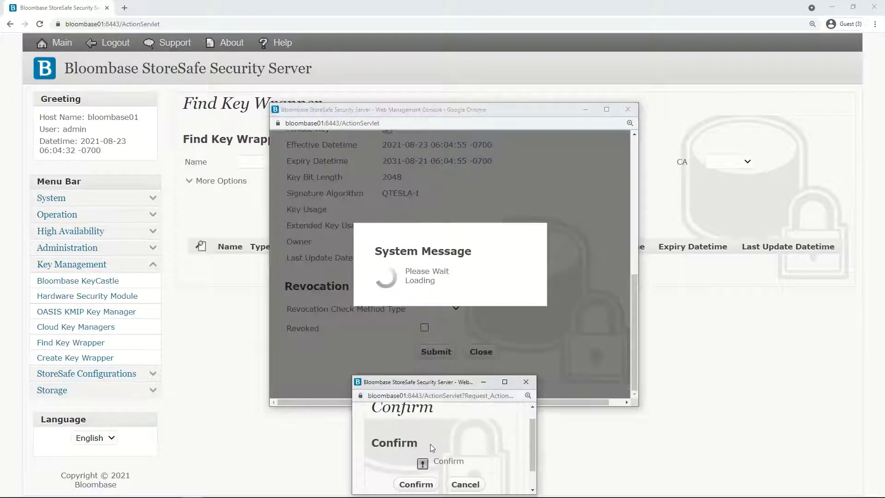
click(415, 484)
click(460, 230)
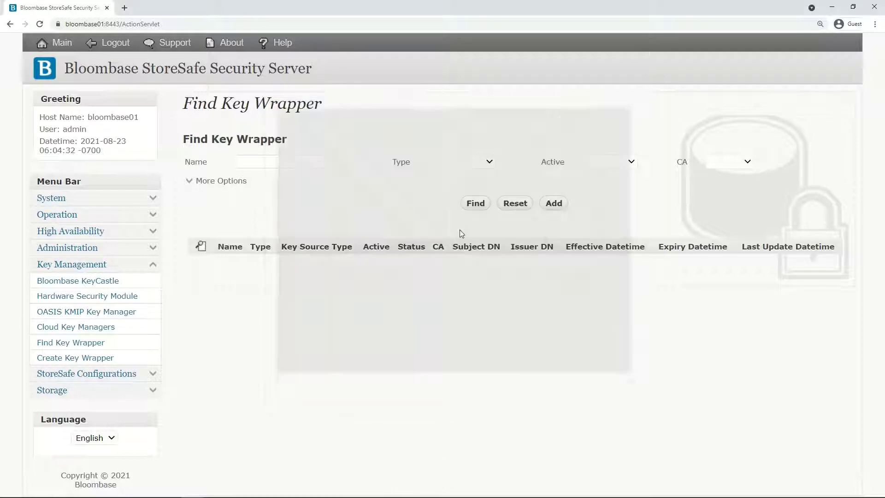
Search the key wrappers, examine the details of key01 down to its certificate chain, and close it
click(482, 206)
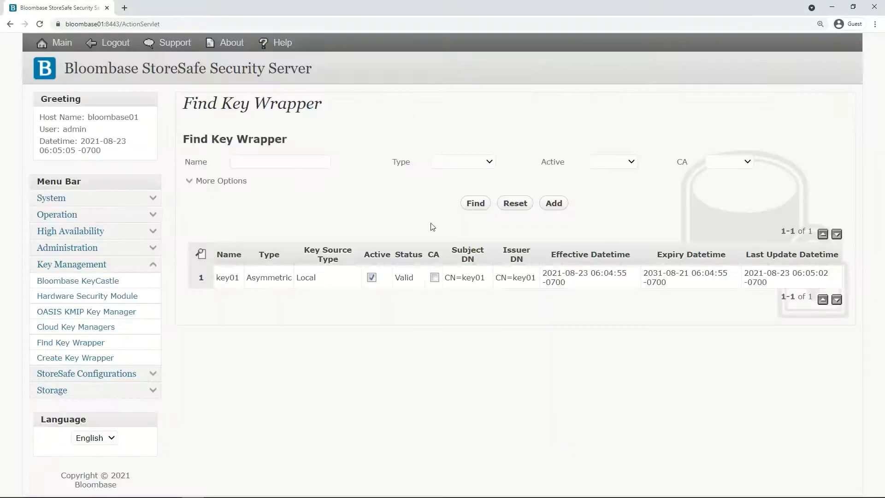
click(229, 278)
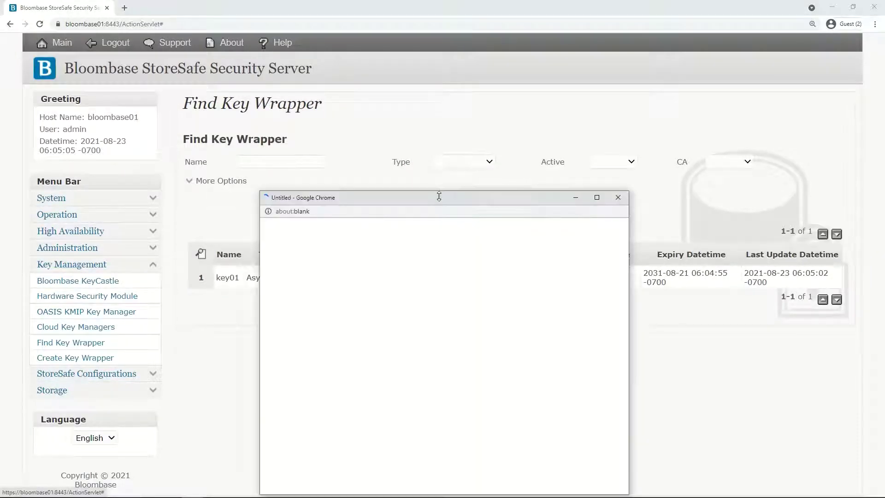
drag(438, 197, 445, 124)
click(404, 257)
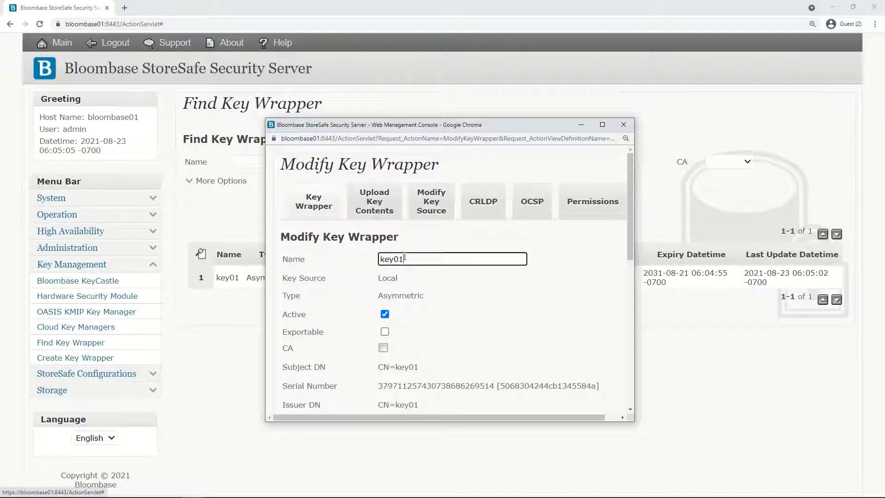
double_click(404, 257)
click(413, 279)
scroll(460, 286, down, 7)
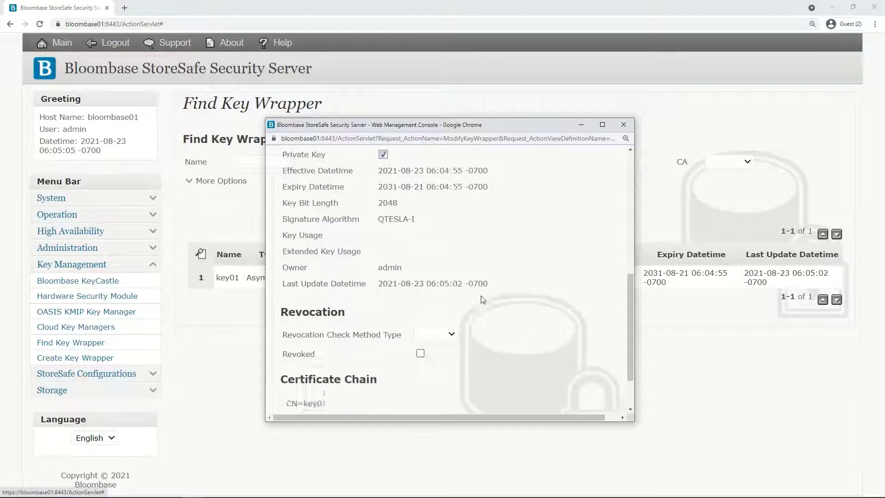
scroll(527, 347, down, 2)
scroll(526, 347, up, 2)
scroll(528, 348, down, 2)
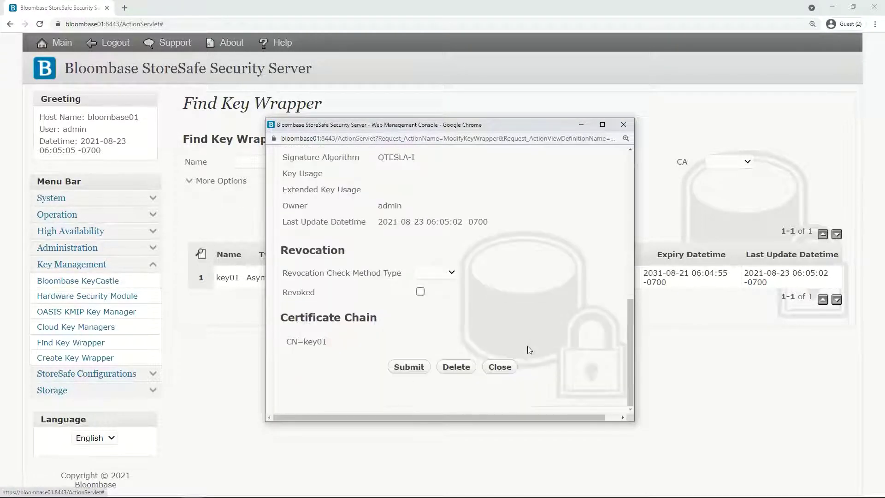
click(500, 367)
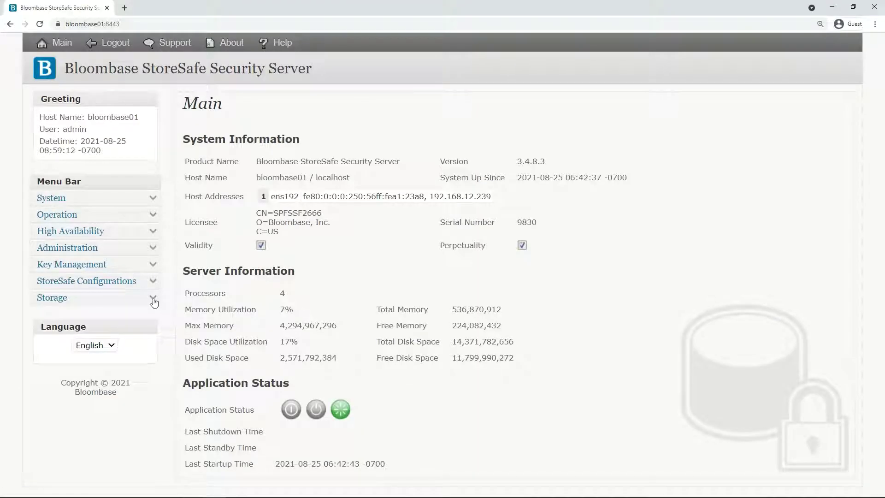
Search the physical storages and open the storage configuration of smb01
click(153, 297)
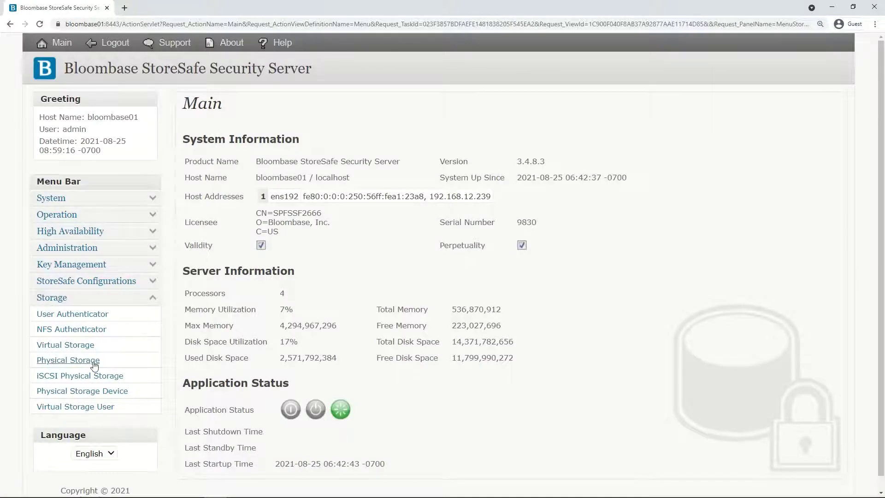
click(94, 364)
click(469, 187)
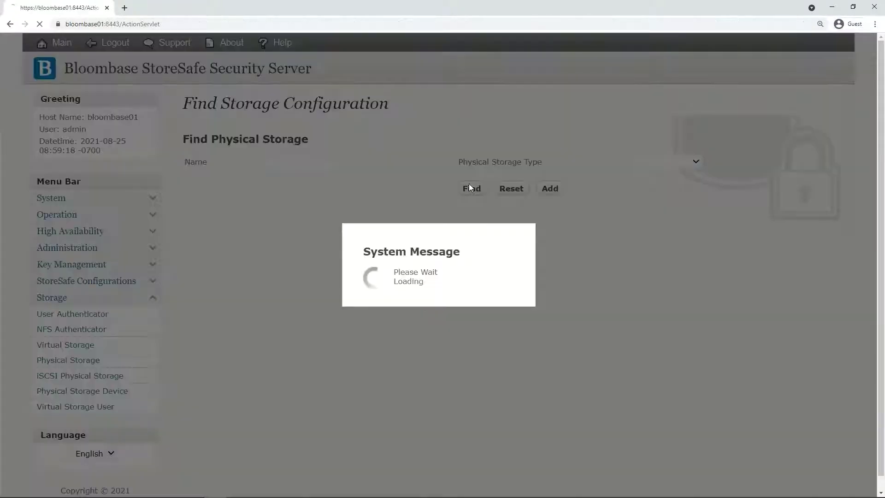
click(229, 265)
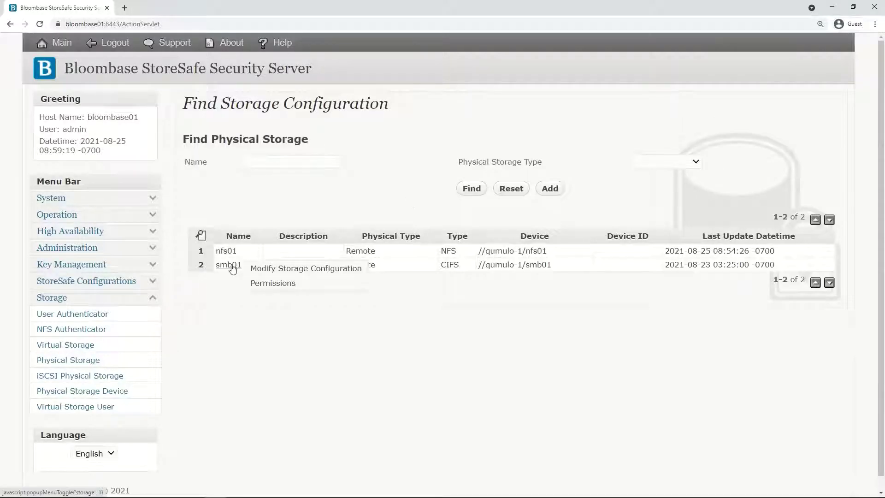
click(272, 269)
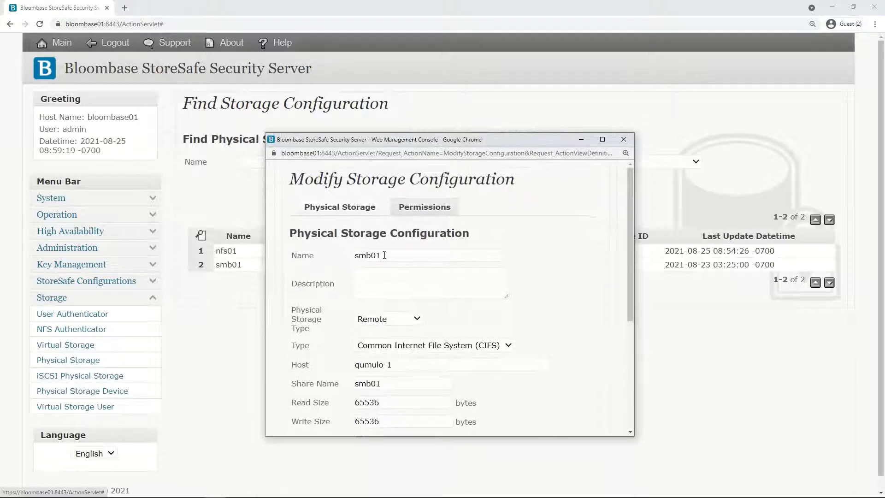
Examine the storage type, protocol type, host and share name of physical storage smb01, and close its configuration
click(411, 319)
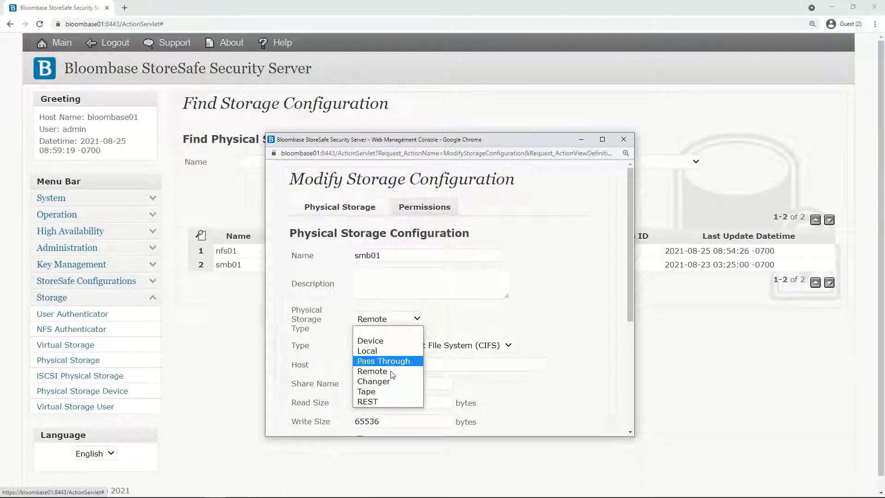
click(392, 372)
click(442, 346)
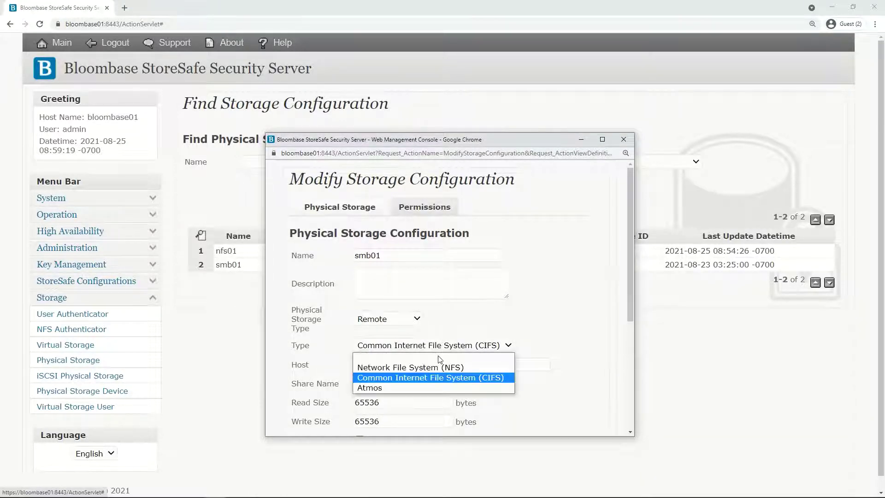
click(440, 377)
drag(393, 365, 336, 373)
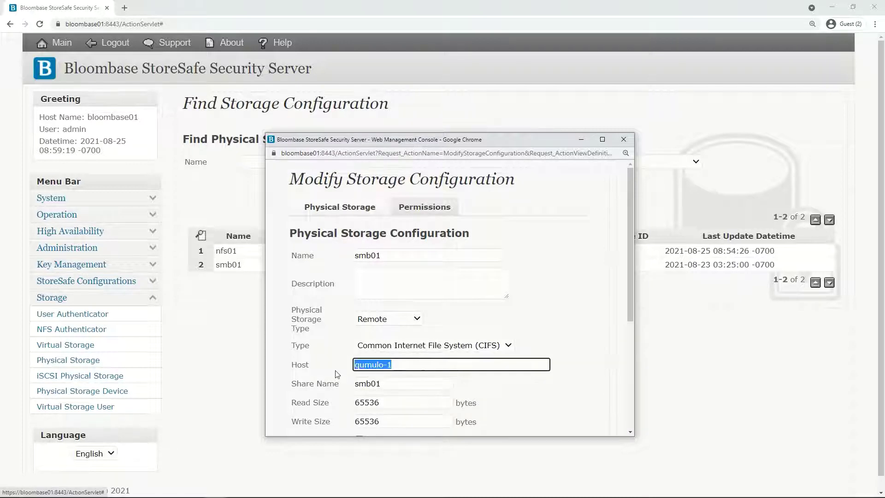
drag(391, 383, 353, 384)
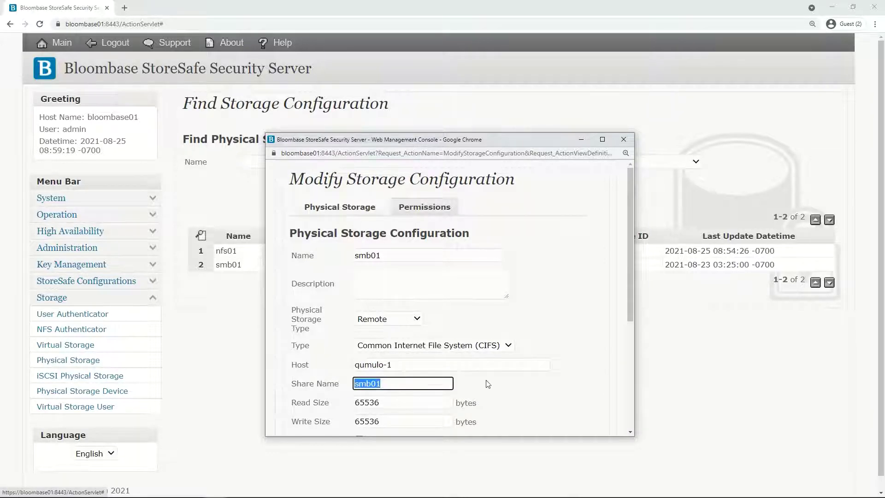
click(487, 384)
scroll(487, 380, down, 4)
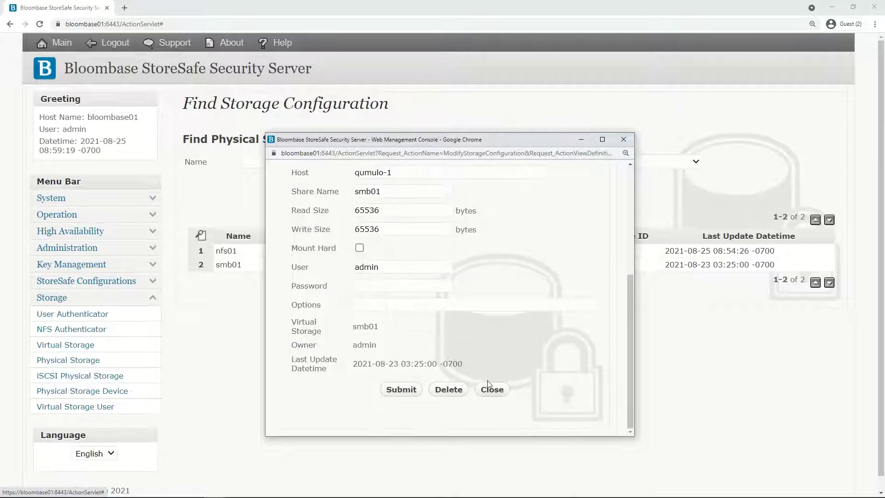
click(493, 390)
Search the virtual storages and open smb01 for modification
click(87, 349)
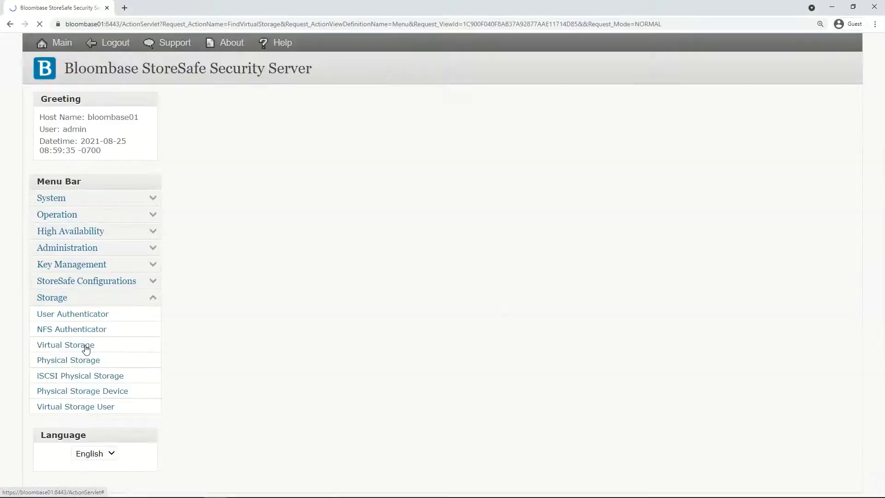
click(471, 203)
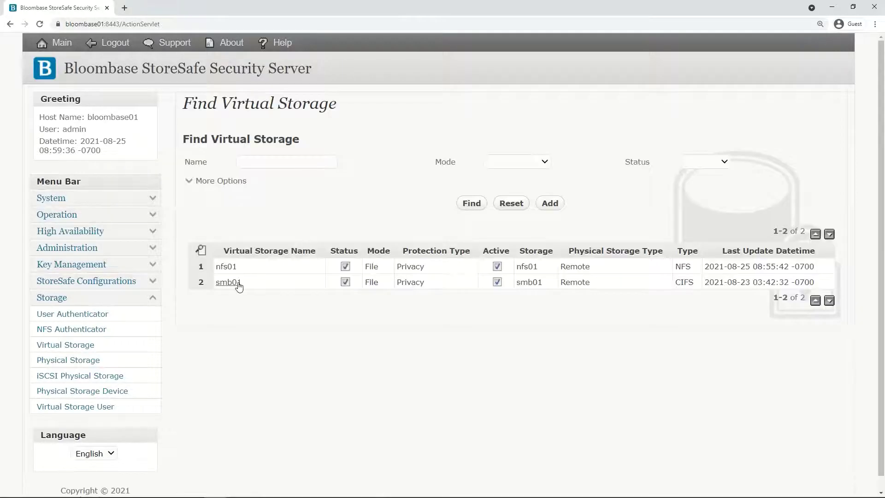
click(239, 283)
click(295, 285)
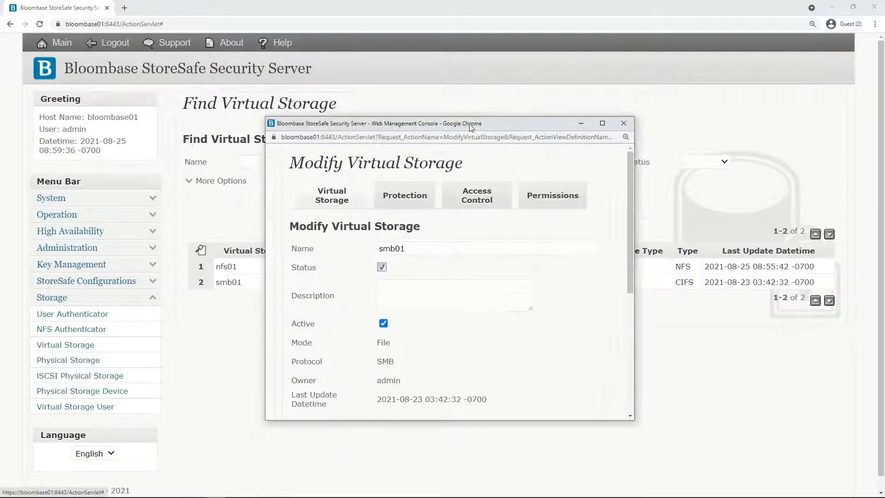
Check the name, mode and protocol of virtual storage smb01
double_click(390, 248)
click(403, 344)
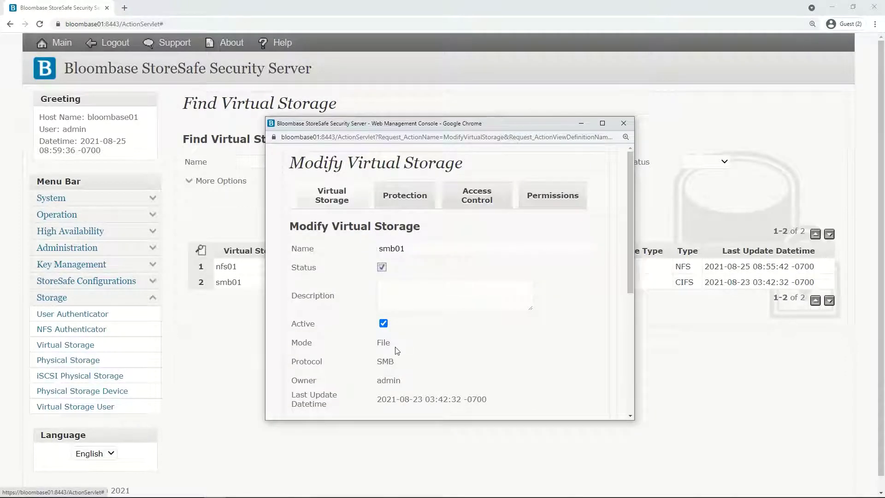
double_click(383, 342)
drag(397, 362, 377, 366)
click(422, 366)
Look up the physical storages and assign smb01 as the physical storage of virtual storage smb01
scroll(442, 364, down, 4)
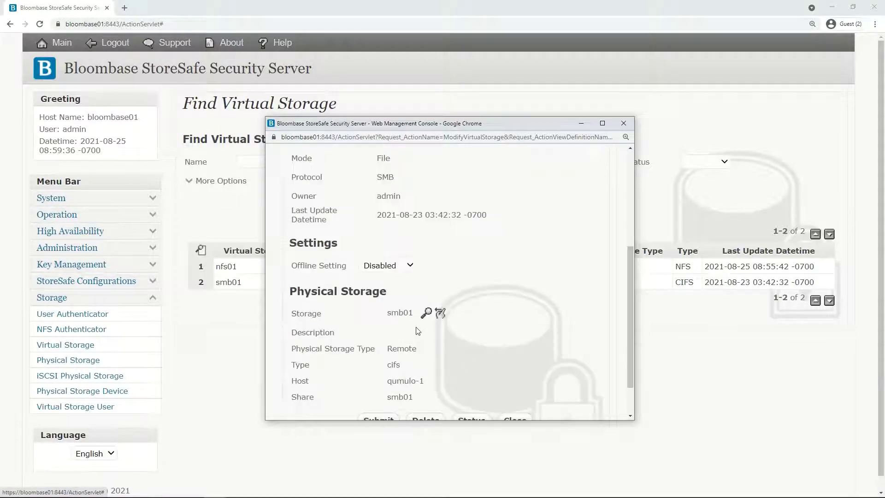
click(426, 314)
drag(472, 257, 472, 172)
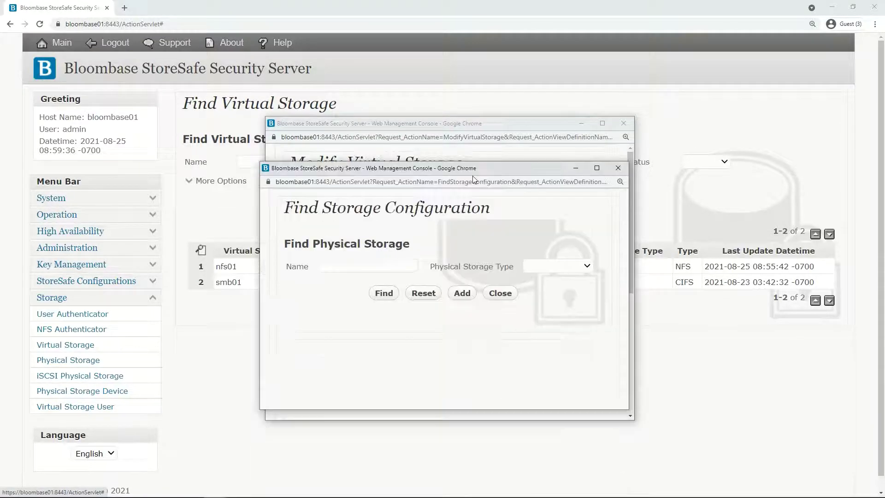
click(384, 293)
scroll(344, 302, down, 2)
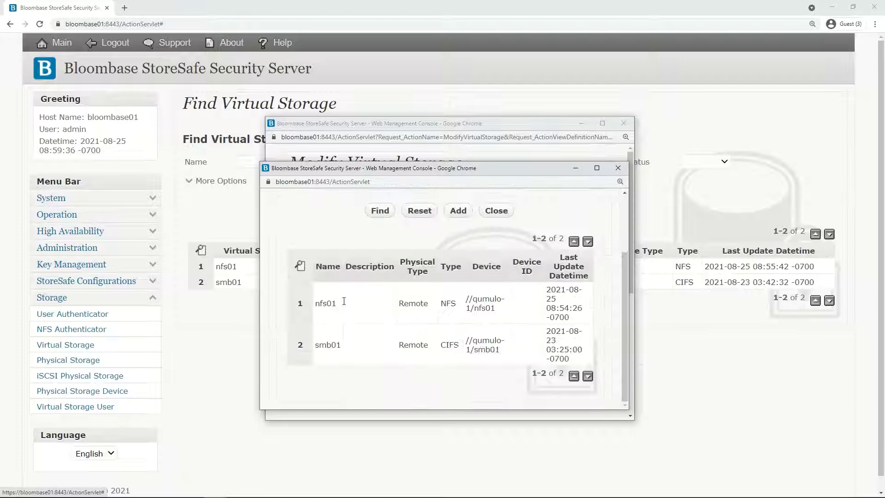
click(325, 345)
scroll(461, 304, down, 3)
scroll(498, 306, down, 1)
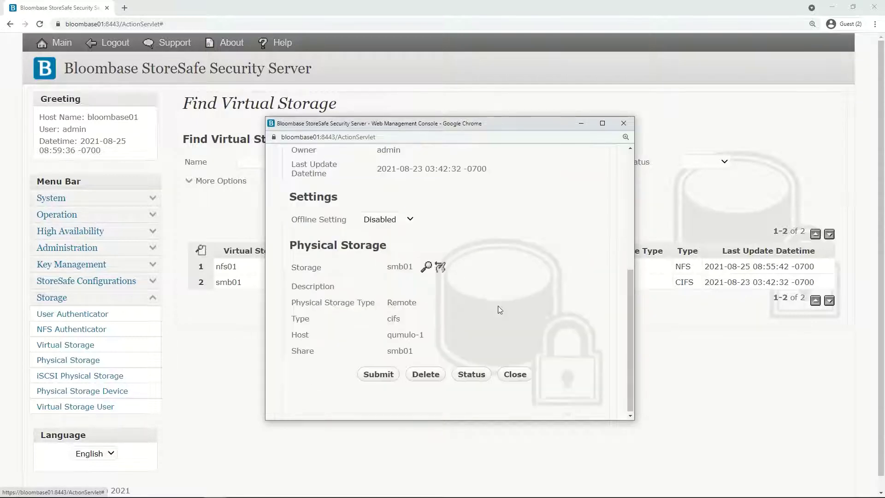
Examine the protection type options and the assigned encryption key of virtual storage smb01
scroll(497, 305, up, 5)
click(406, 206)
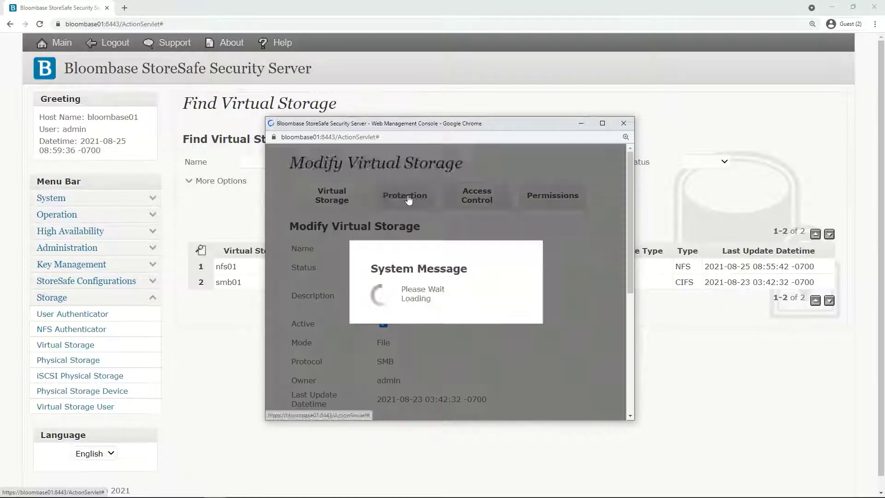
click(418, 249)
click(414, 271)
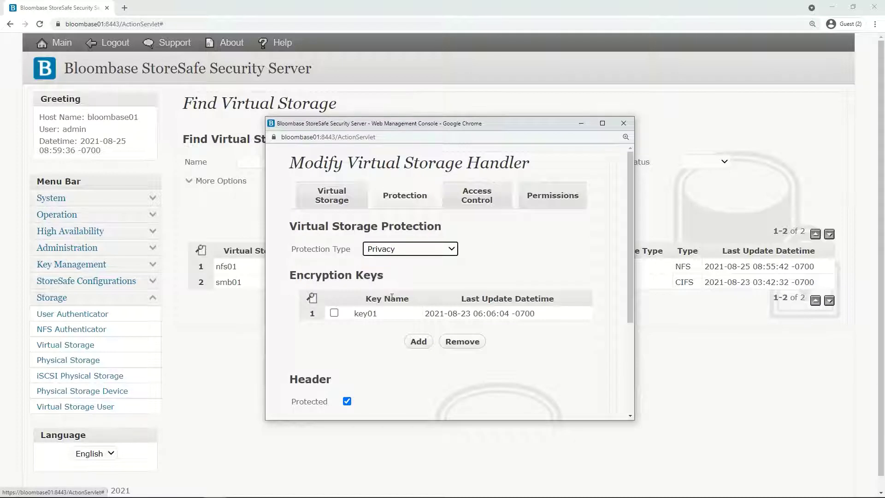
double_click(366, 313)
click(361, 339)
Examine the cipher algorithm and bit length options in the protection settings of virtual storage smb01
scroll(361, 339, down, 3)
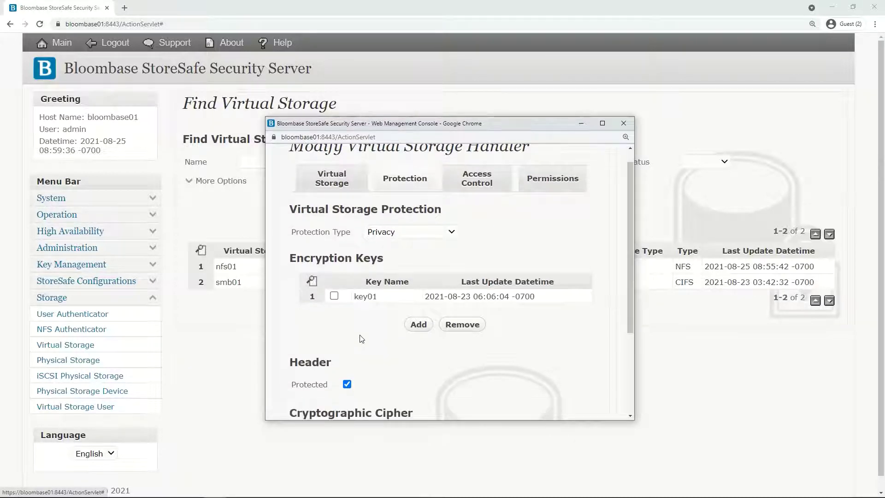
click(402, 308)
click(397, 330)
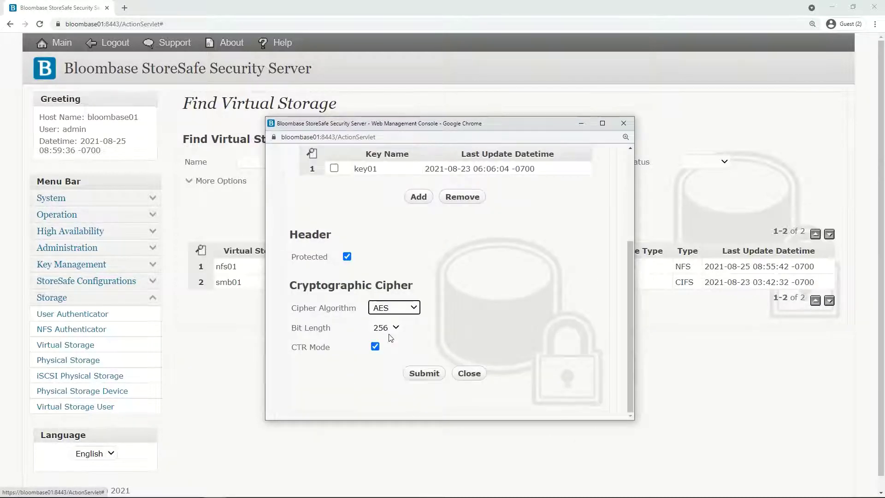
click(385, 327)
click(383, 370)
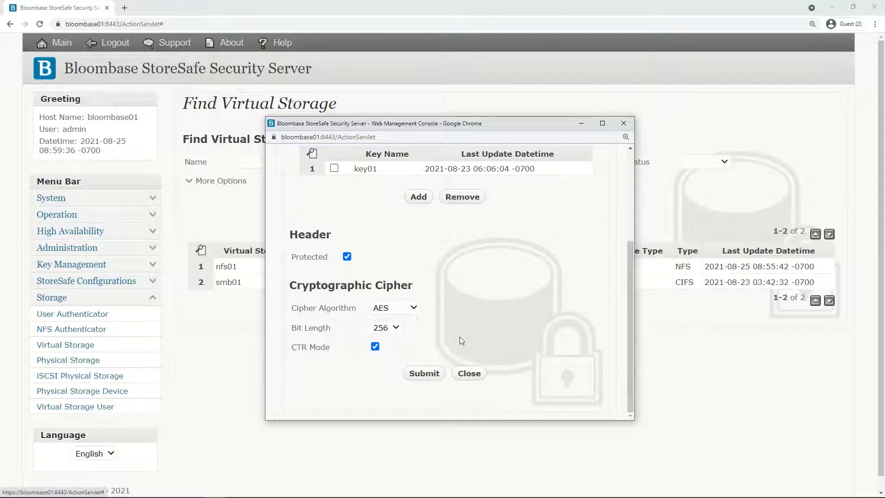
Review the user access control of virtual storage smb01 and close its configuration
scroll(463, 330, up, 5)
click(480, 198)
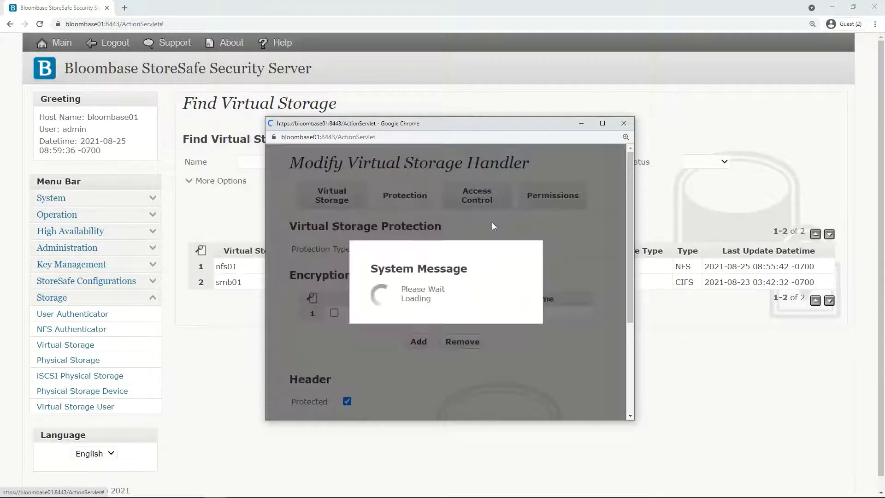
scroll(497, 299, down, 3)
click(499, 365)
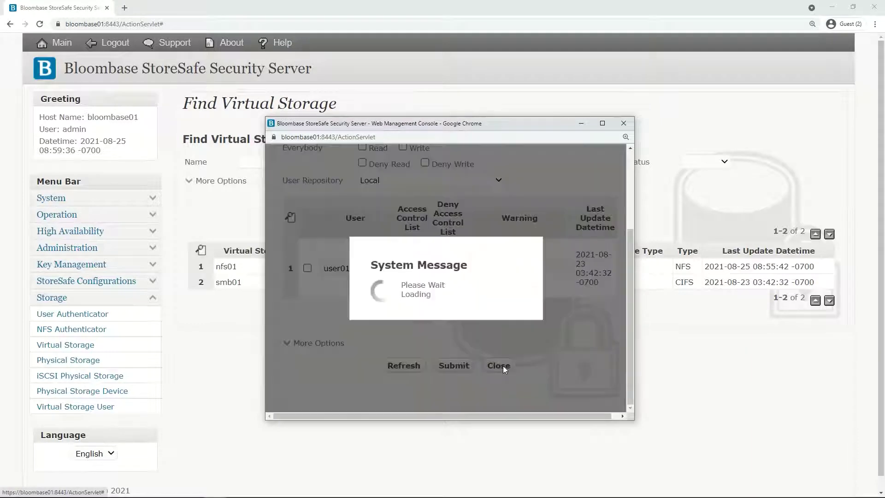
Check the virtual storage status of smb01, including its physical storage and active share
click(226, 282)
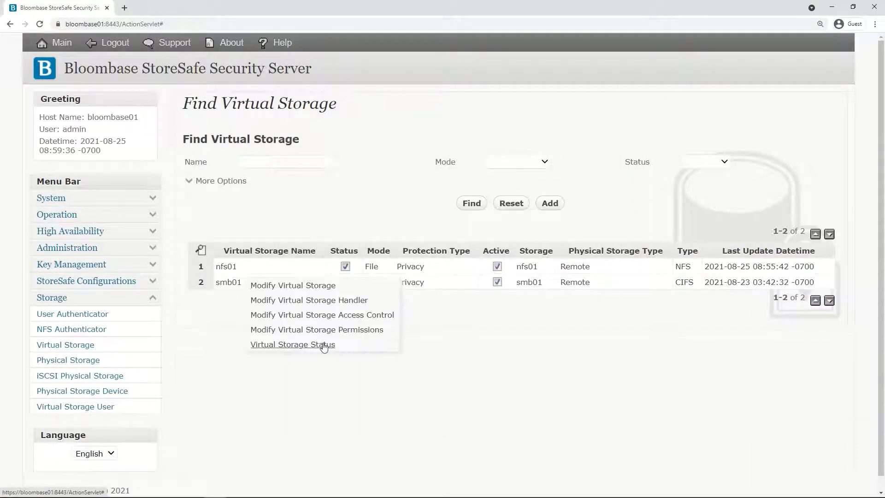
click(322, 349)
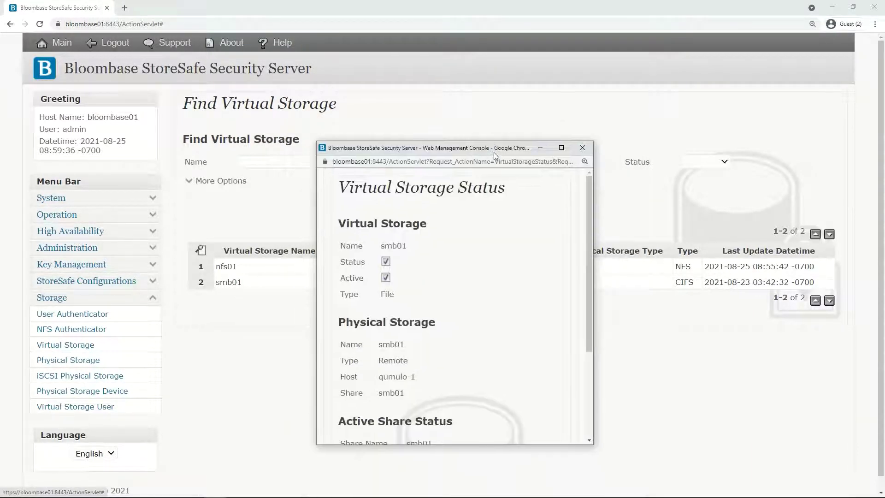
scroll(537, 392, down, 3)
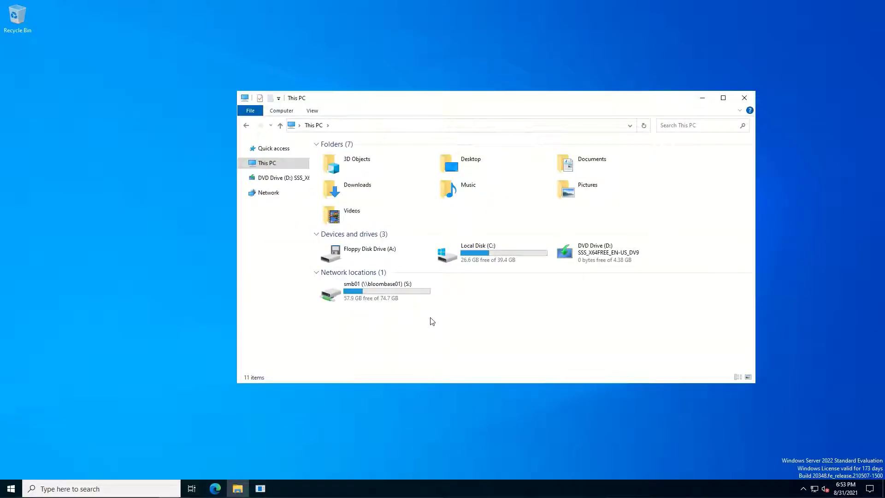
Switch to Windows File Explorer and check the properties of the mapped network drive smb01 (S:)
click(392, 295)
right_click(392, 295)
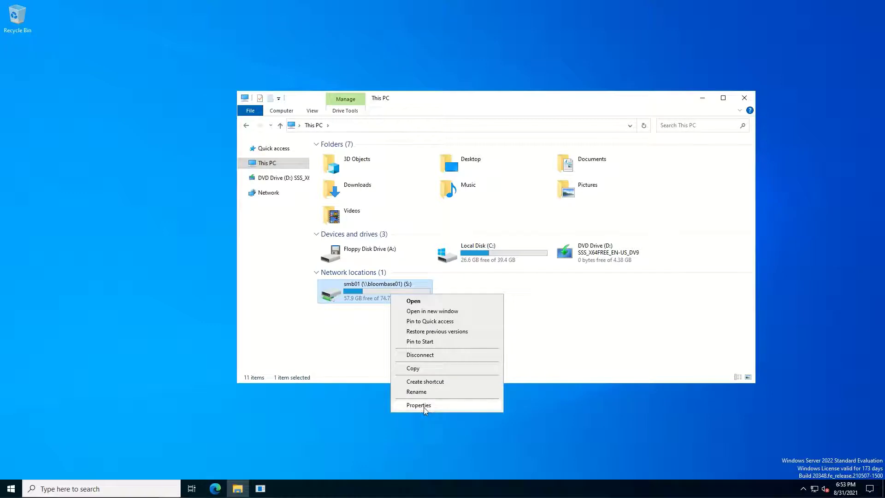
click(424, 407)
drag(496, 264, 499, 161)
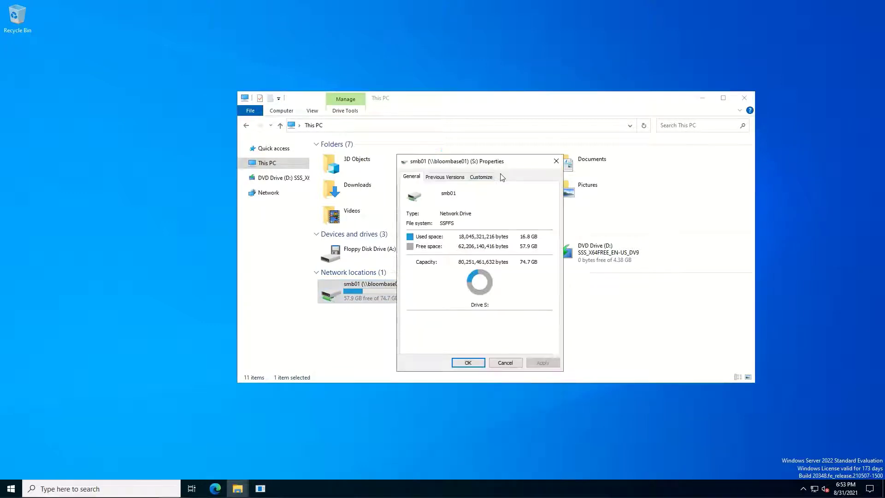
click(465, 363)
Open the images folder on the smb01 (S:) drive and view Cars6.png, closing the picture when done
double_click(355, 294)
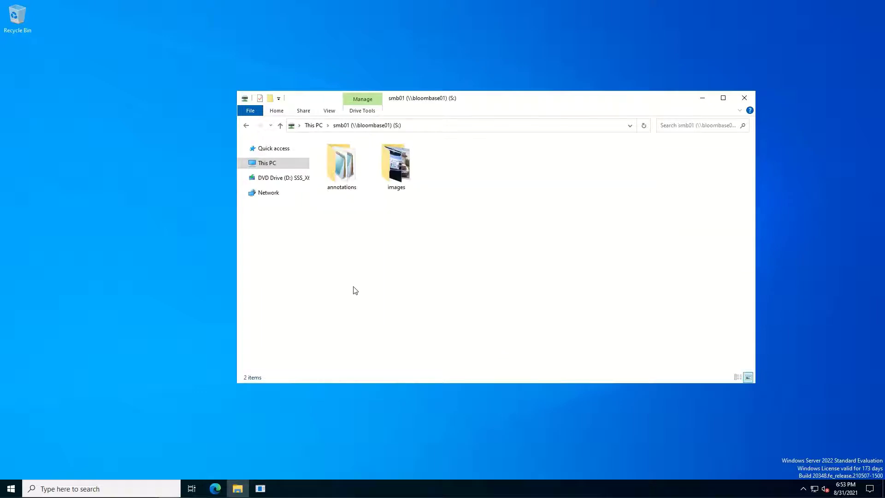
click(353, 184)
double_click(410, 172)
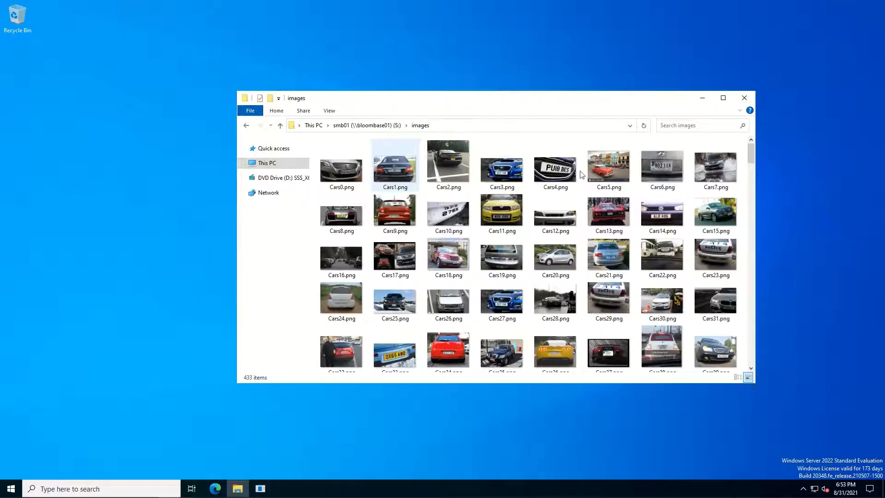
double_click(647, 173)
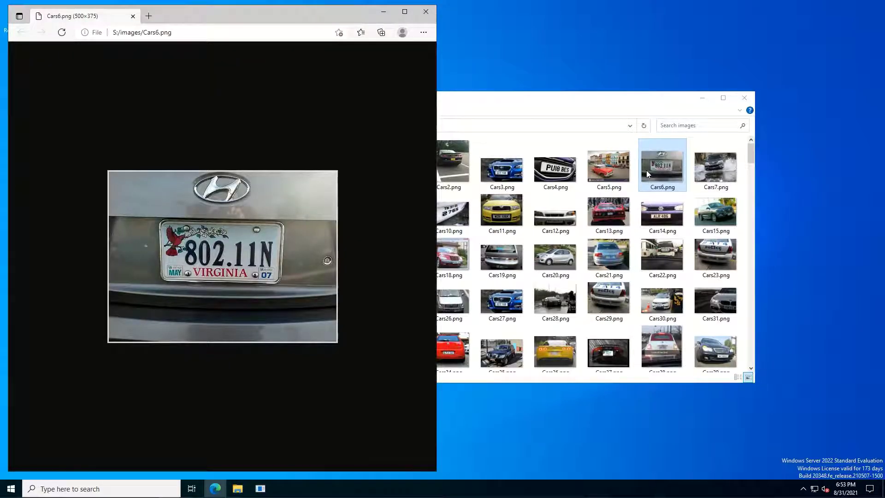
key(alt+F4)
View Cars37.png and Cars79.png from the images folder one after the other, closing each picture
scroll(596, 200, down, 3)
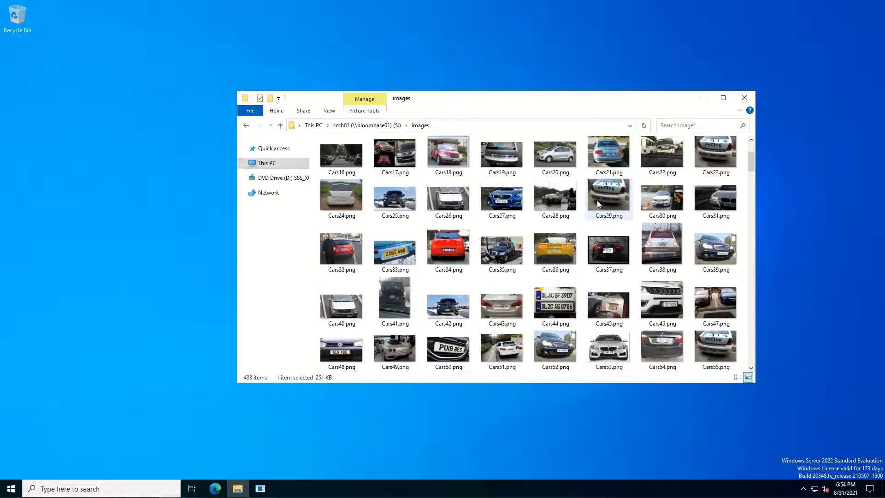
double_click(605, 255)
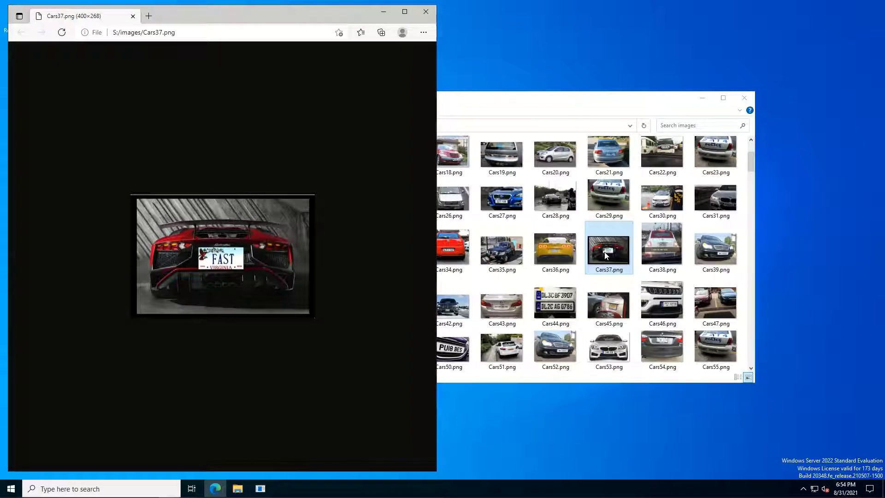
key(alt+F4)
scroll(606, 255, down, 3)
scroll(605, 255, down, 3)
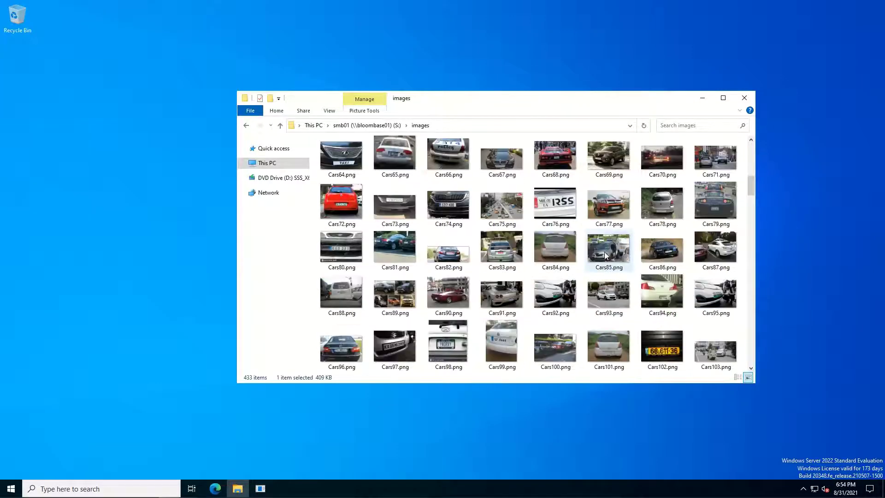
double_click(716, 206)
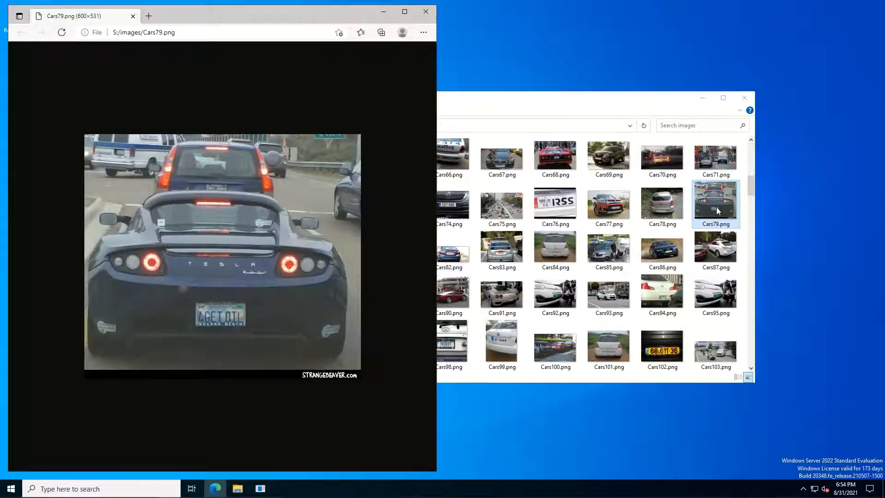
key(alt+F4)
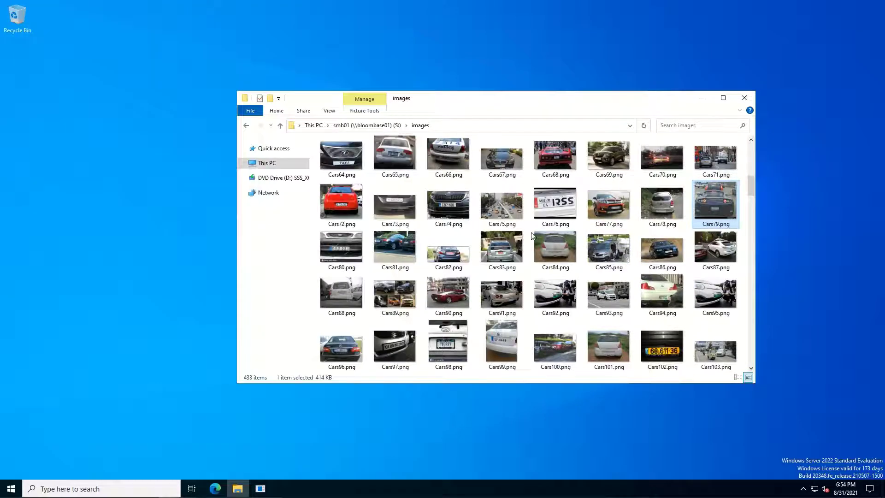
View Cars113.png from the images folder and close the picture
scroll(533, 236, down, 3)
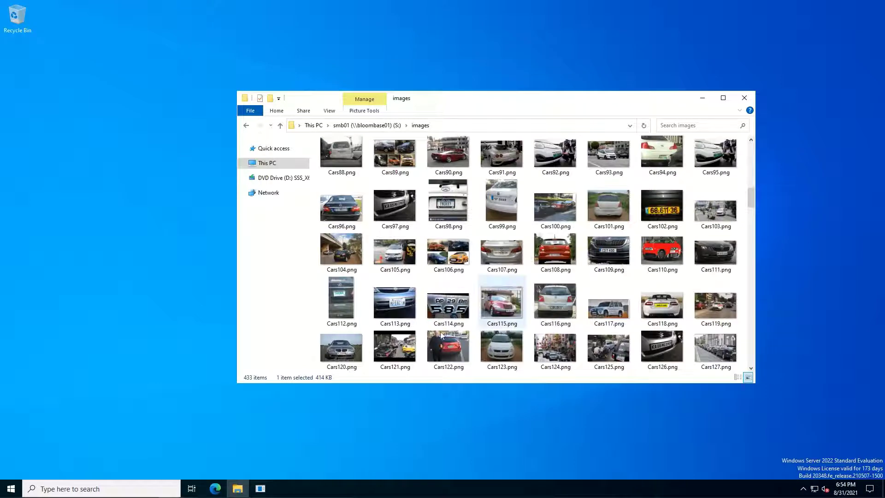
double_click(402, 309)
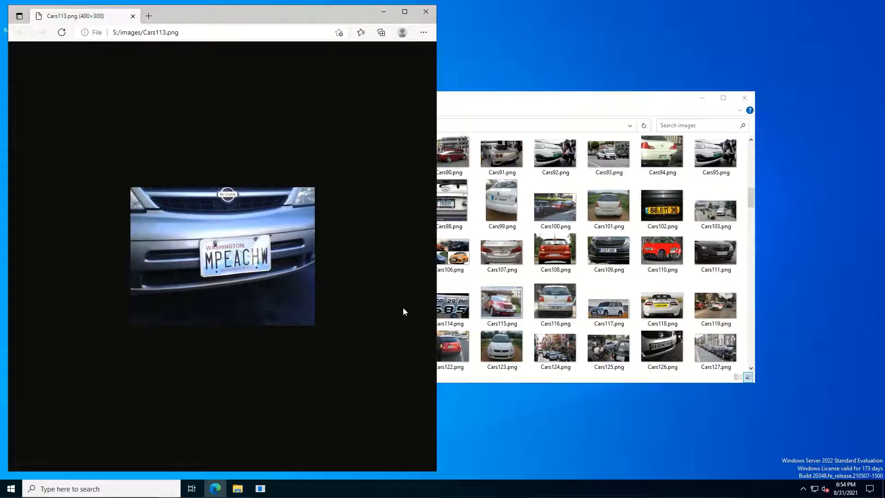
key(alt+F4)
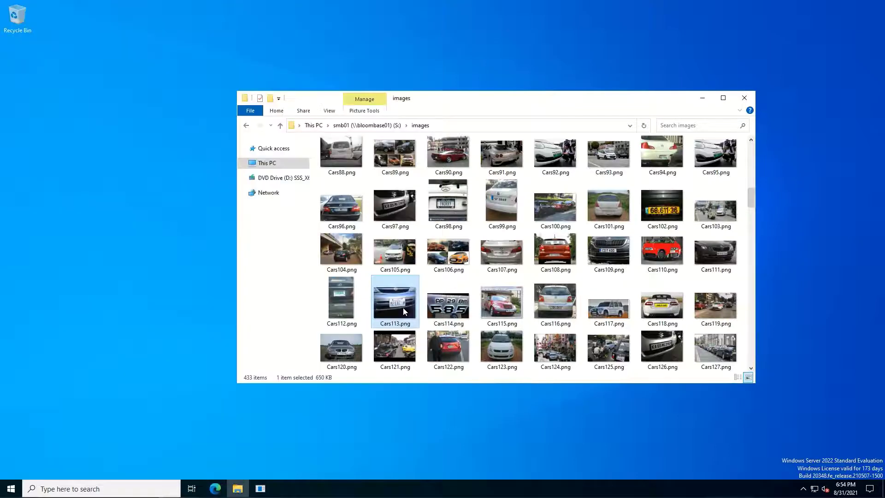
Open Cars113.xml from the drive's annotations folder and highlight the licence plate value in it
click(364, 125)
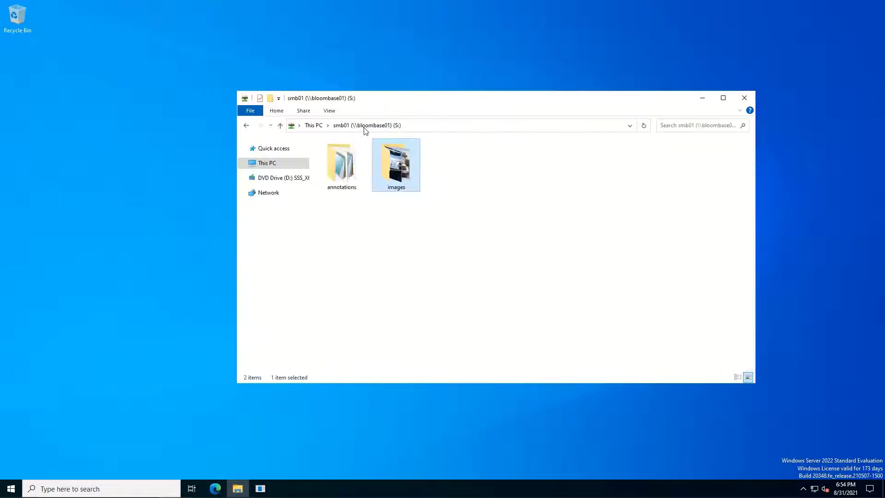
double_click(345, 173)
scroll(485, 241, down, 10)
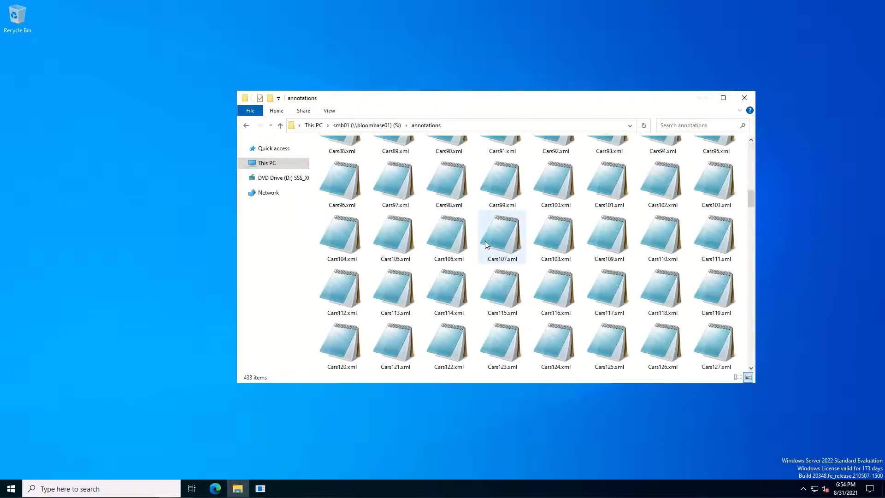
double_click(408, 293)
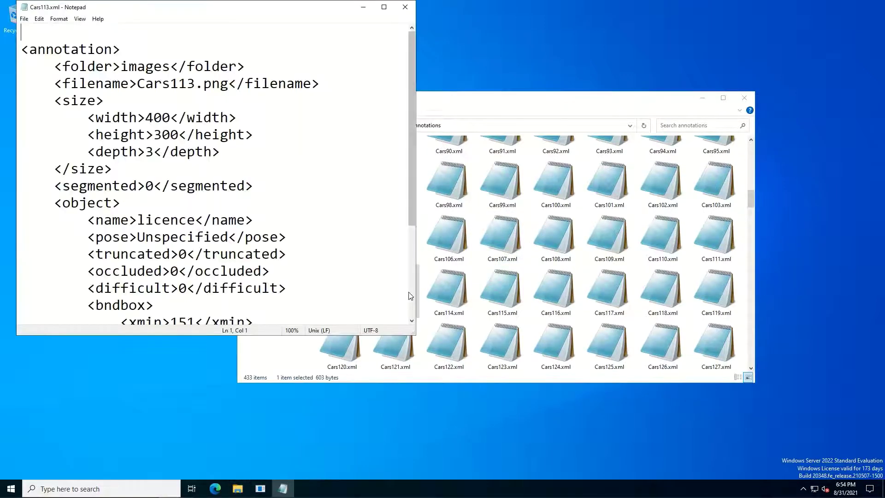
scroll(367, 227, down, 3)
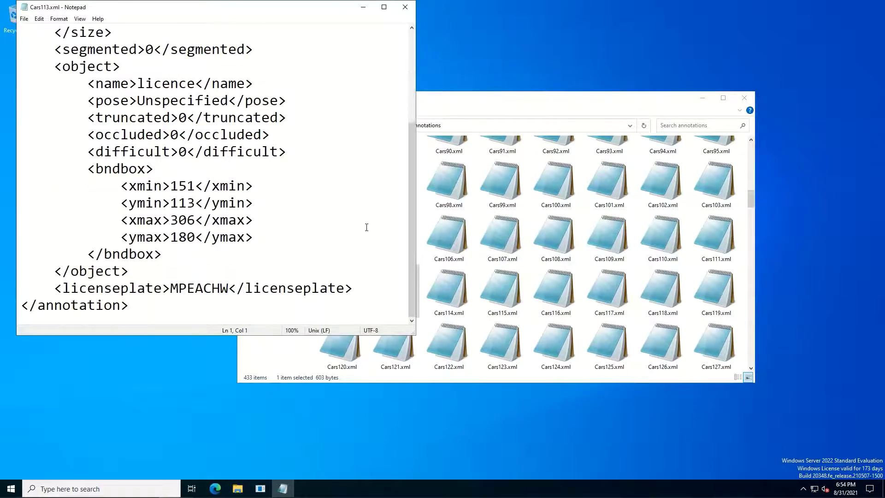
drag(171, 288, 229, 287)
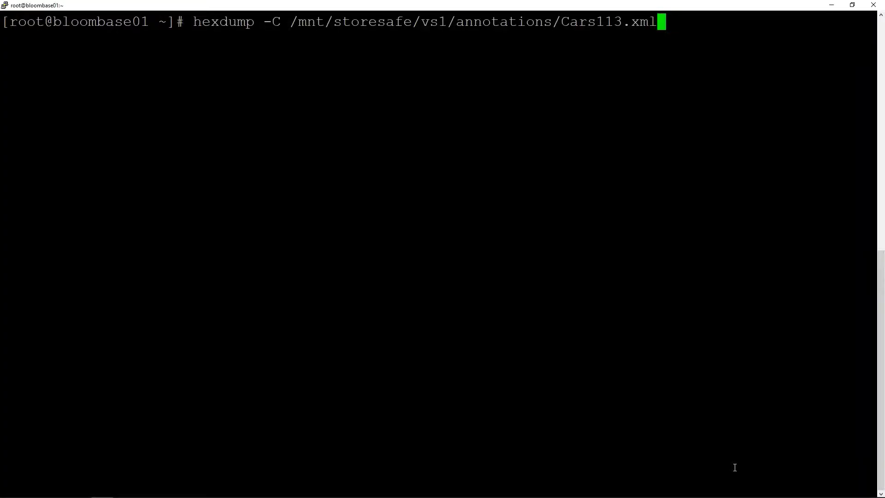
In the bloombase01 terminal, run hexdump -C /mnt/storesafe/vs1/annotations/Cars113.xml and inspect the physically stored content
key(Return)
scroll(734, 468, up, 20)
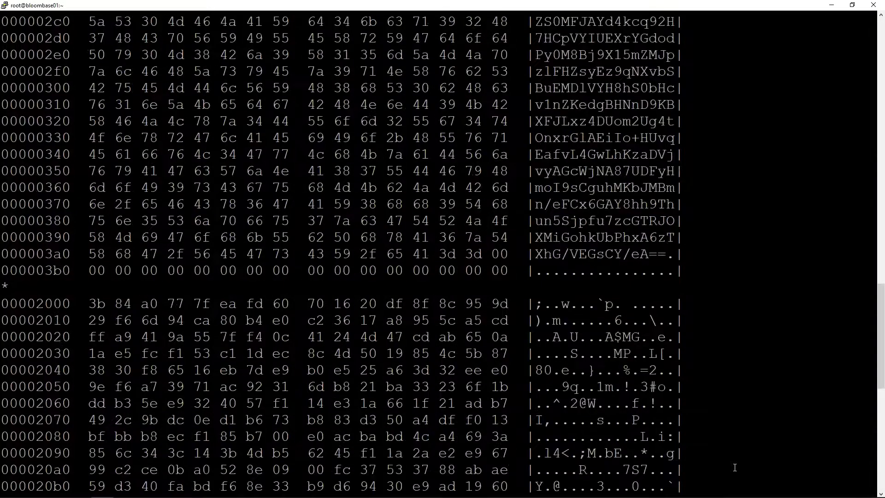
scroll(735, 468, down, 20)
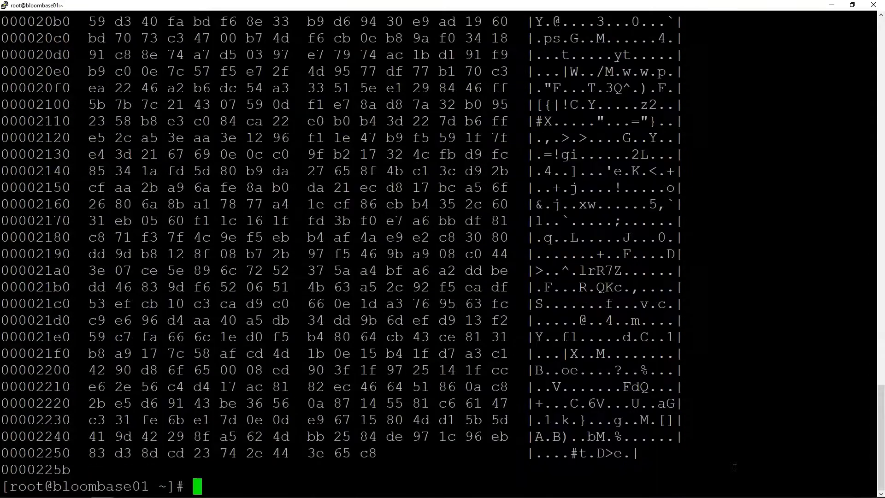
Clear the terminal and rerun the hexdump of Cars113.xml piped through grep MPEACHW
text(clear)
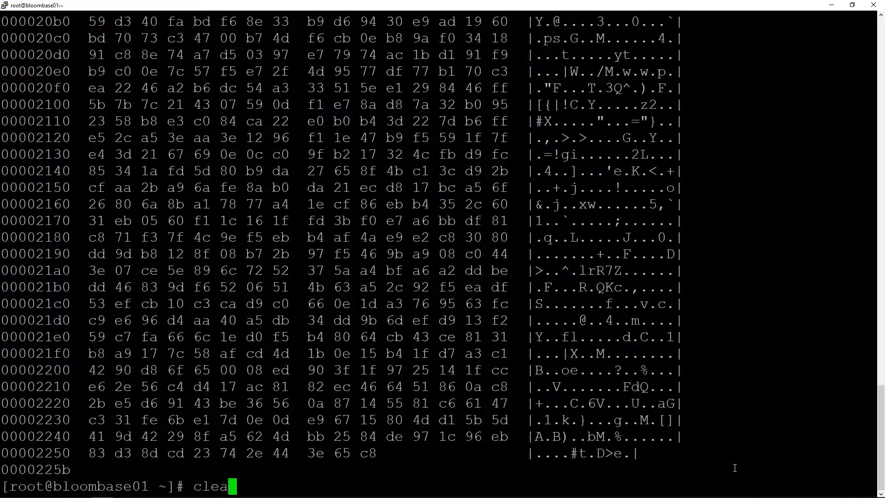
key(Return)
key(Up)
key(Up)
text(|)
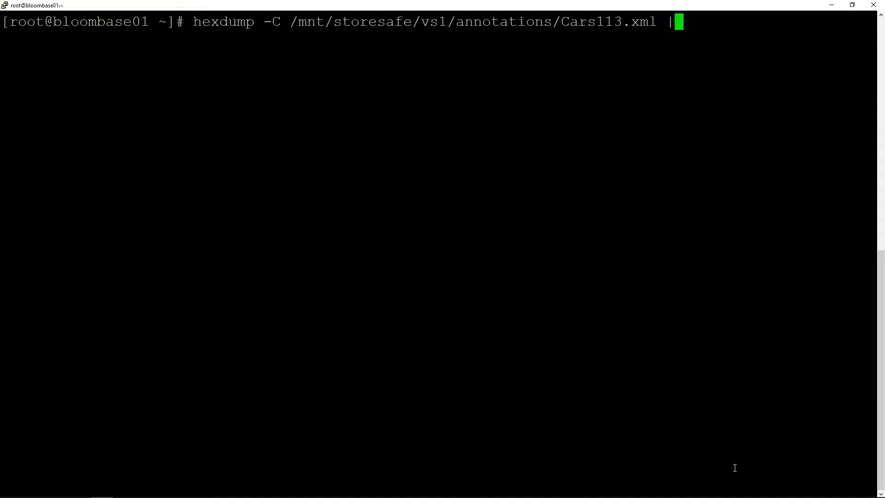
text( grep MP)
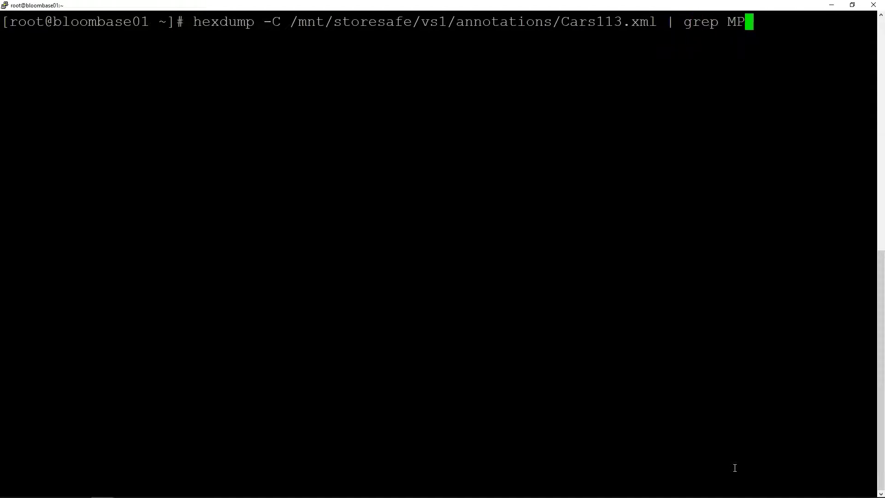
text(EACHW)
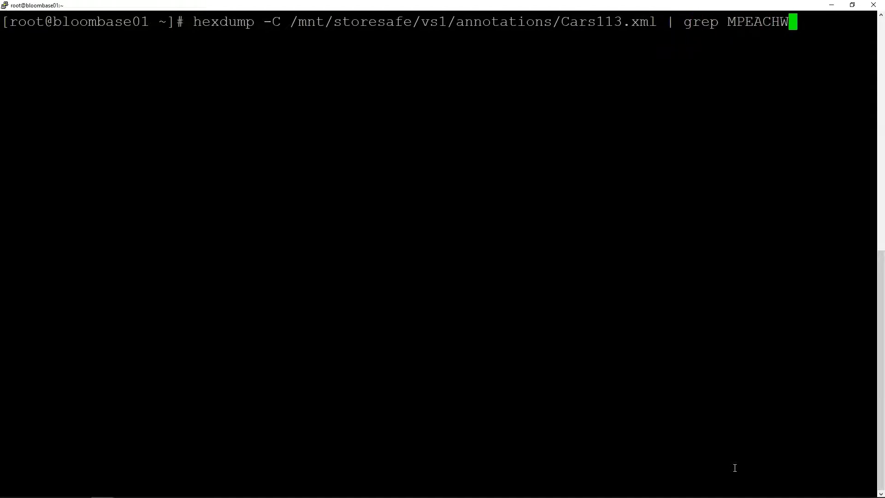
key(Return)
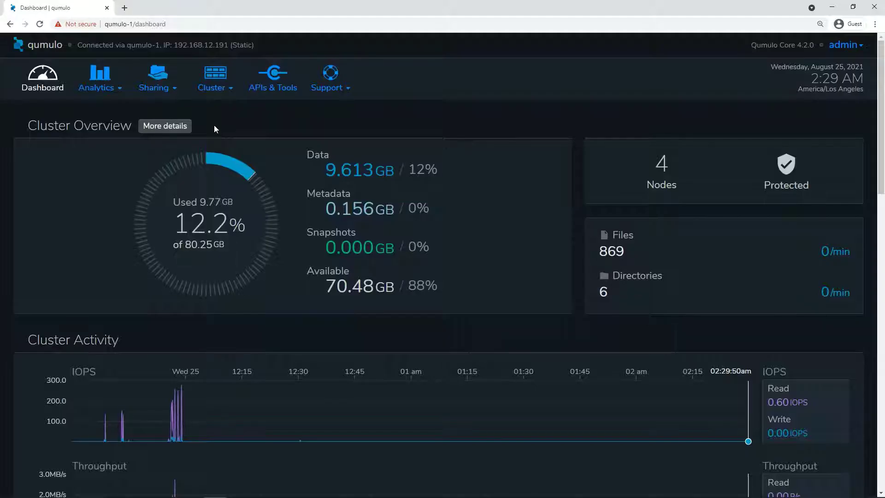
In the Qumulo console, open the /nfs01 NFS export for editing and review its file system path, export path and host access rules
click(174, 100)
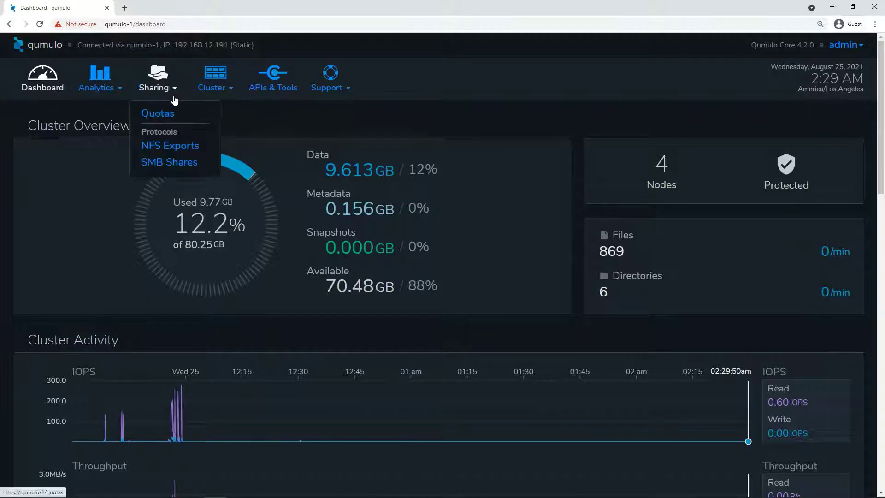
click(179, 147)
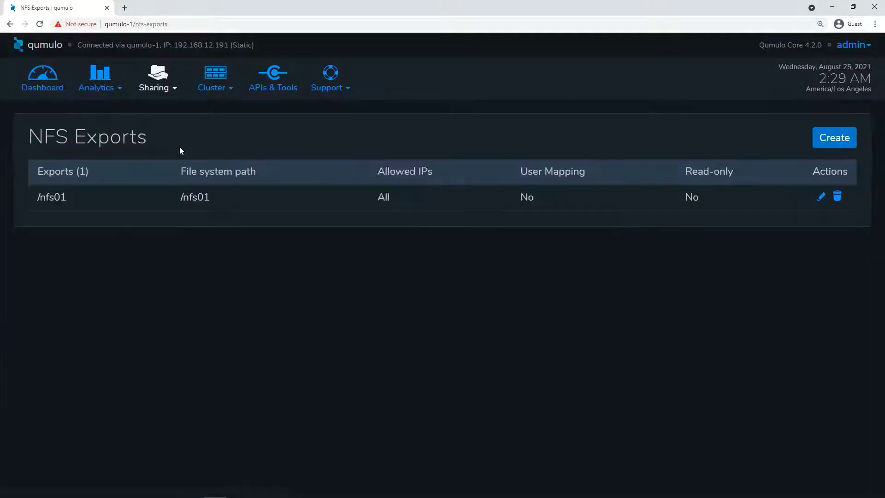
click(821, 200)
double_click(88, 201)
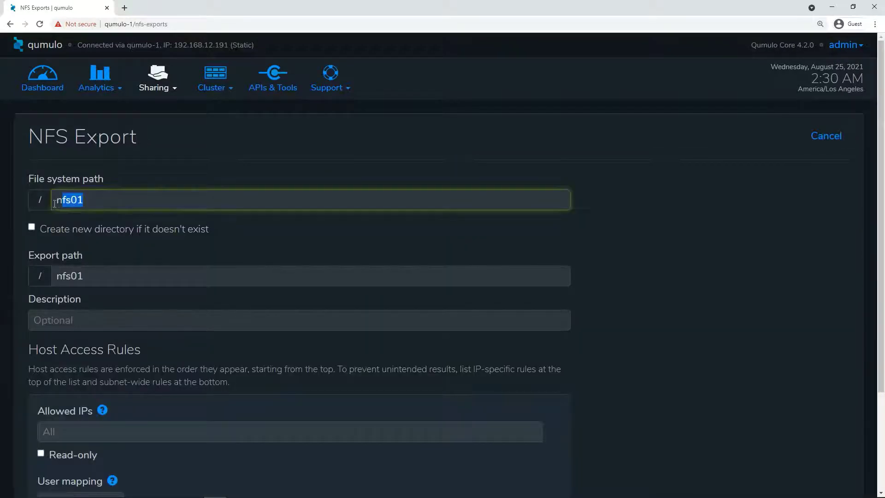
click(100, 271)
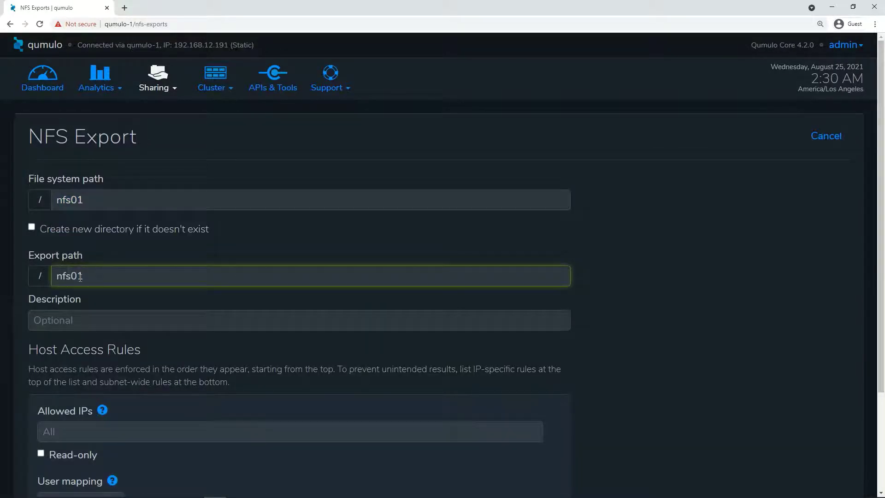
double_click(80, 276)
click(126, 302)
scroll(282, 364, down, 3)
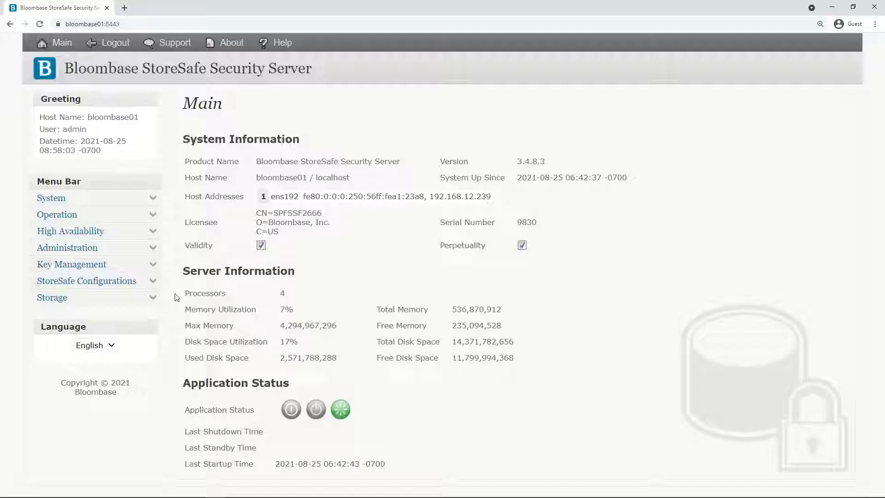
In the Bloombase StoreSafe console, list the physical storages and open the nfs01 storage configuration
click(156, 300)
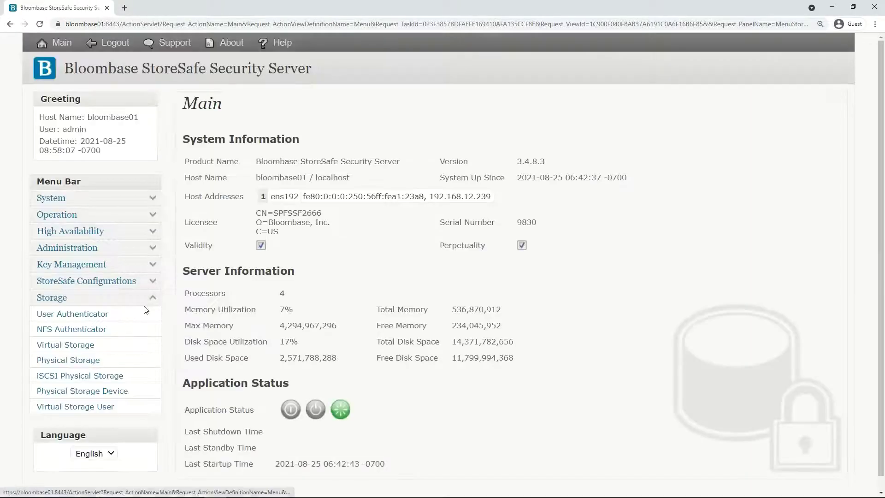
click(83, 362)
click(473, 190)
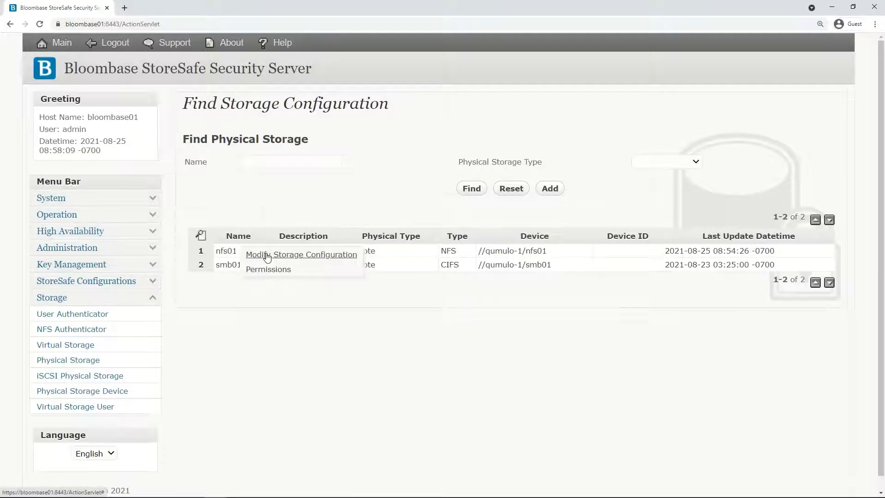
click(228, 252)
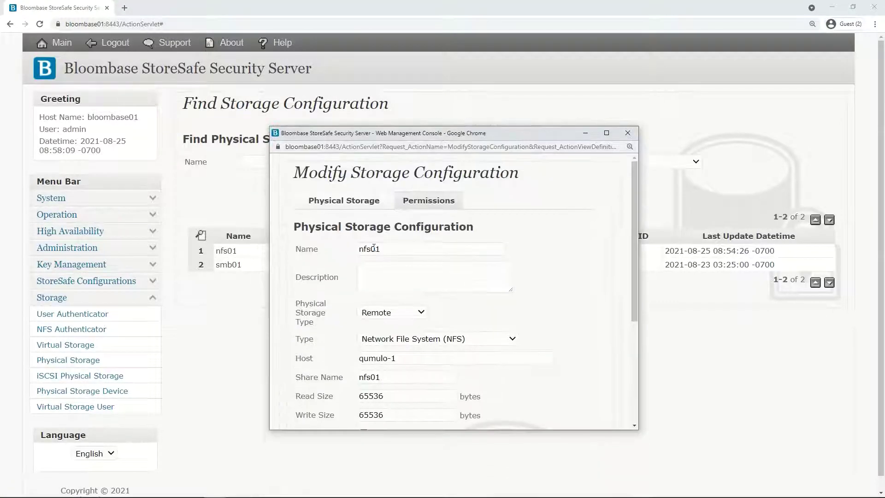
Check the physical storage's name, choose Remote as its storage type and Network File System (NFS) as its type
click(395, 251)
drag(395, 251, 342, 262)
click(450, 308)
click(423, 312)
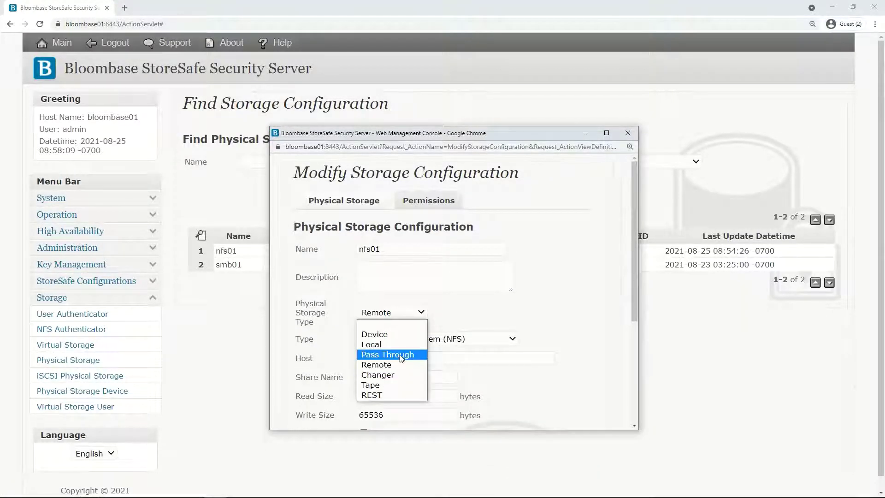
click(415, 363)
click(420, 339)
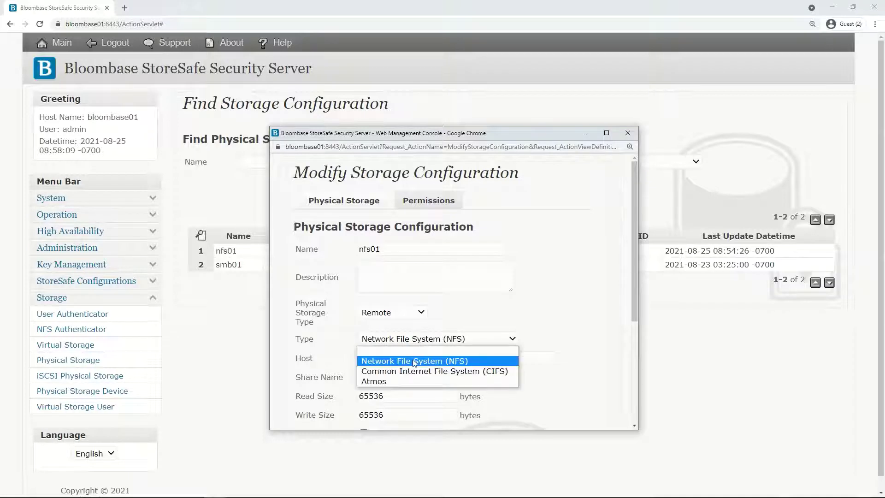
click(413, 362)
Review the physical storage's host, share name and remaining mount settings, and close its configuration
drag(411, 358, 343, 368)
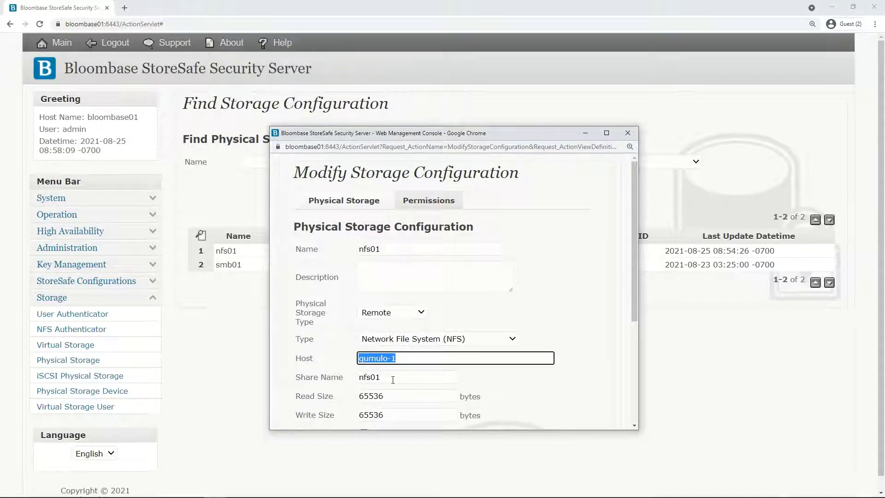
drag(395, 378, 351, 381)
click(503, 389)
scroll(504, 389, down, 1)
scroll(501, 385, down, 5)
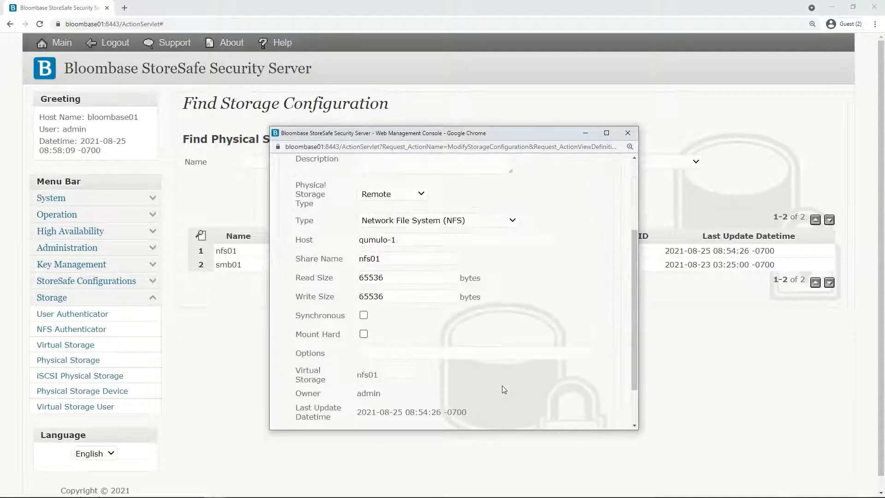
click(497, 417)
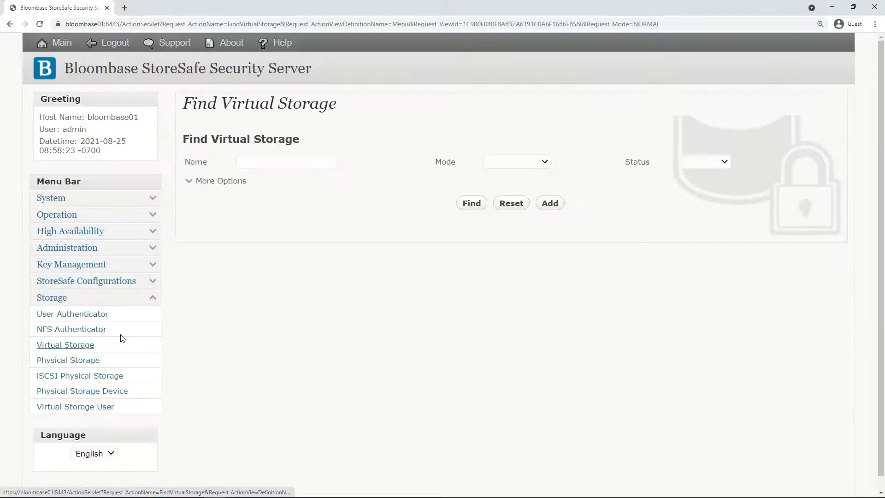
List the virtual storages, open nfs01 for modification and review its name, mode and protocol
click(476, 205)
click(226, 266)
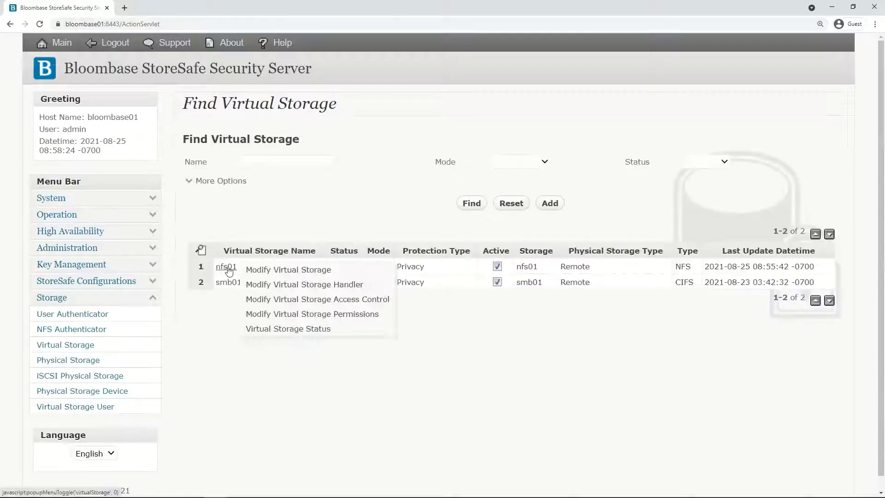
click(286, 322)
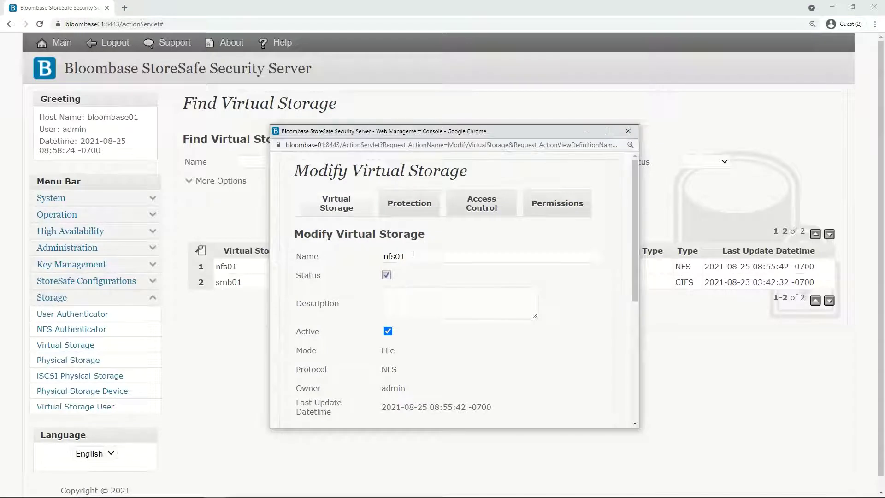
double_click(413, 257)
click(405, 351)
double_click(389, 351)
click(413, 364)
double_click(390, 370)
click(431, 371)
Look up the available physical storages and assign nfs01 as the virtual storage's physical storage
scroll(431, 371, down, 4)
double_click(402, 324)
click(429, 322)
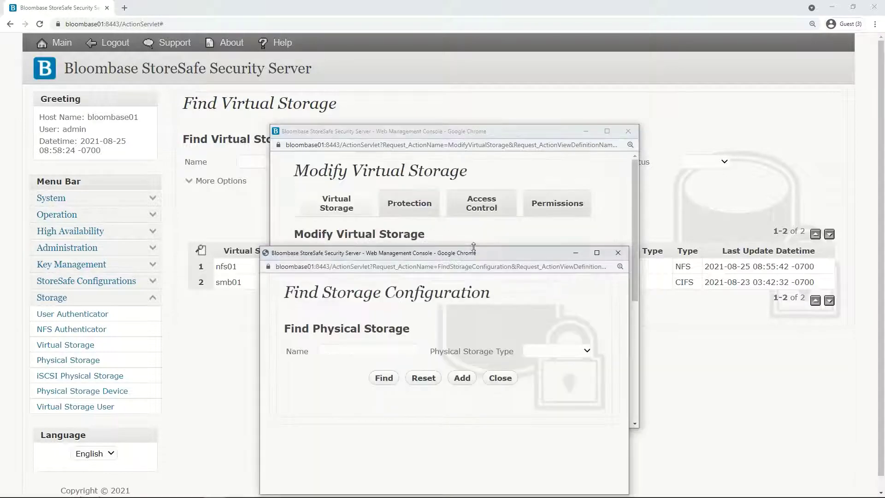
drag(473, 247, 486, 152)
click(401, 282)
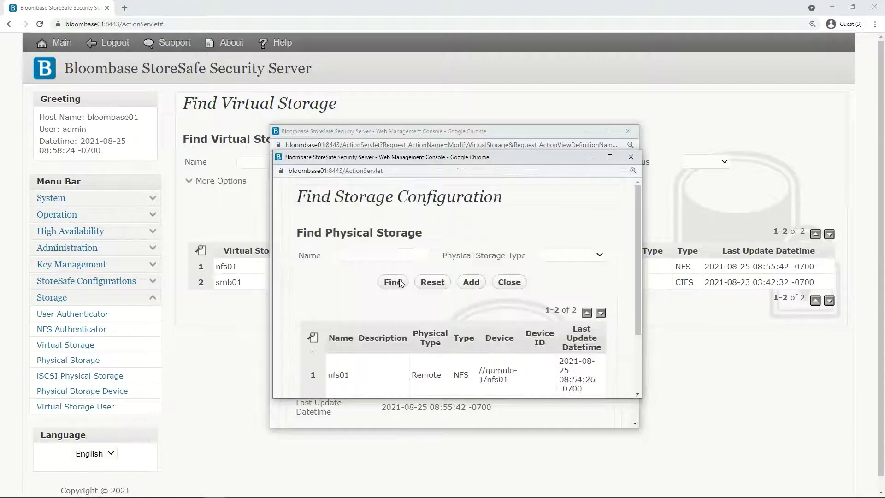
scroll(368, 295, down, 2)
click(347, 291)
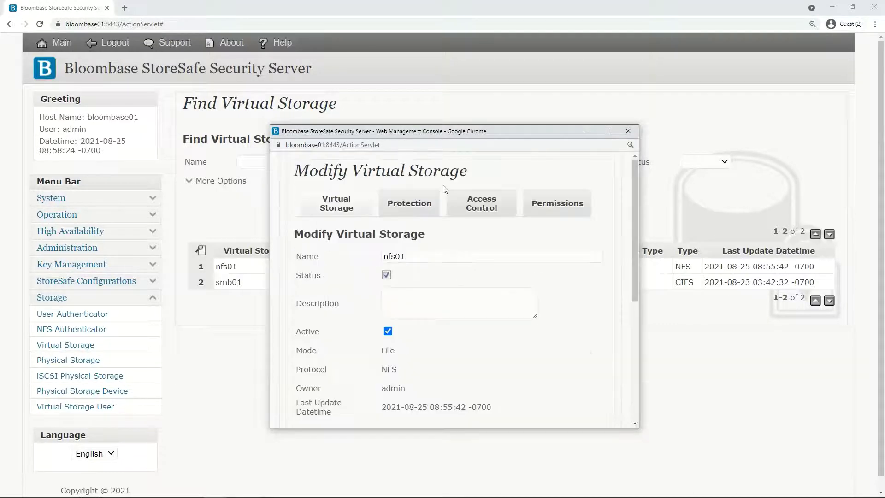
In the virtual storage's protection settings, choose the Privacy protection type and check the assigned encryption key key01
click(409, 204)
click(406, 257)
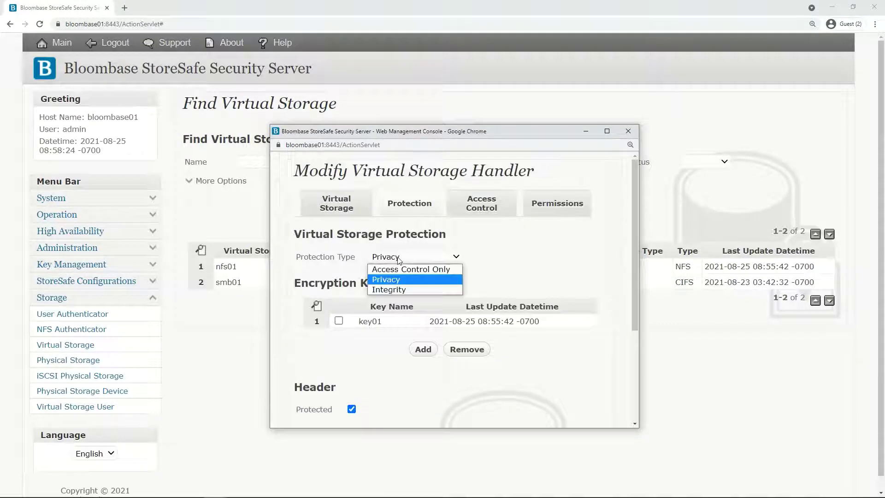
click(398, 281)
double_click(369, 322)
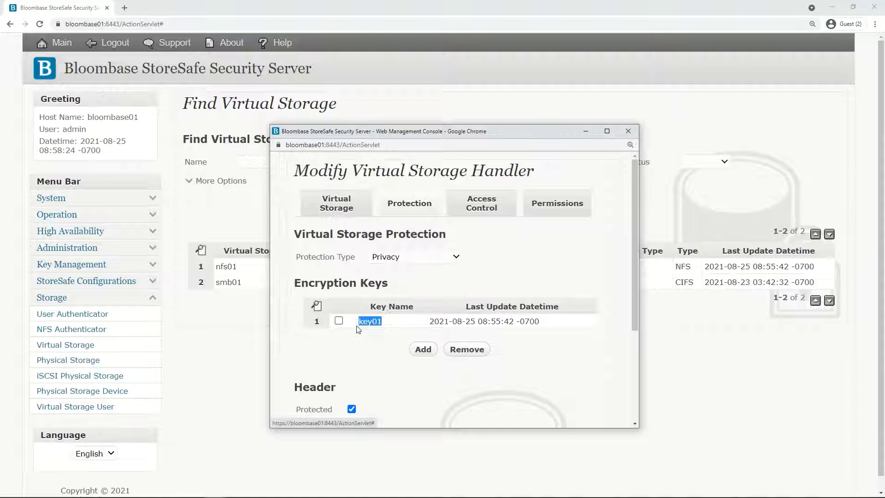
click(364, 352)
Set the cryptographic cipher algorithm to AES with a bit length of 256
scroll(362, 352, down, 3)
click(391, 323)
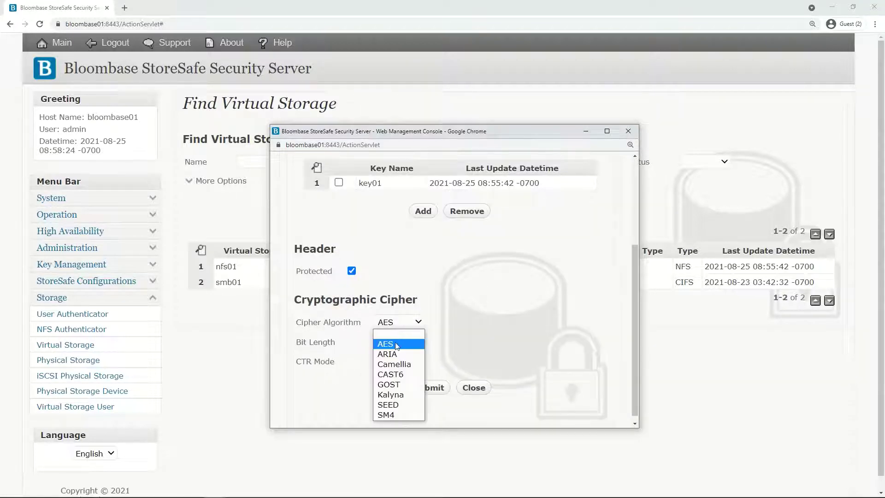
click(397, 346)
click(389, 341)
click(388, 384)
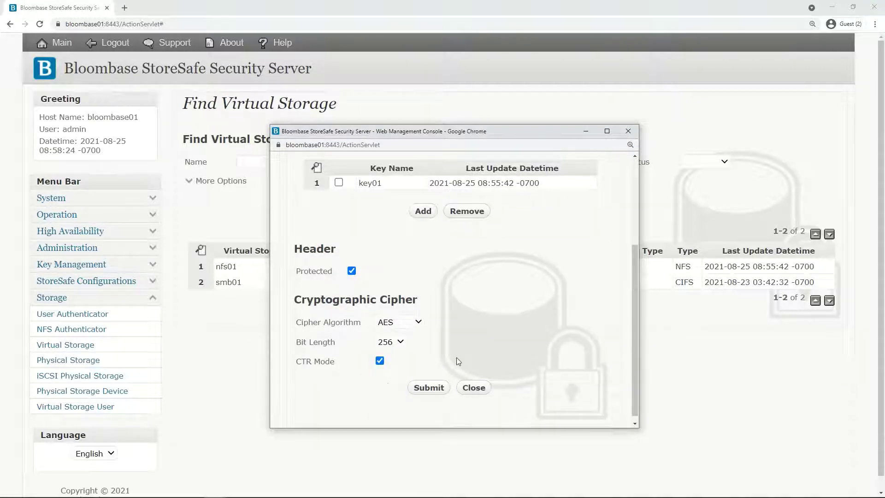
Review the virtual storage's access control, including the NFS object attributes and host access list, and close the window
scroll(456, 358, up, 5)
click(481, 193)
scroll(491, 290, down, 3)
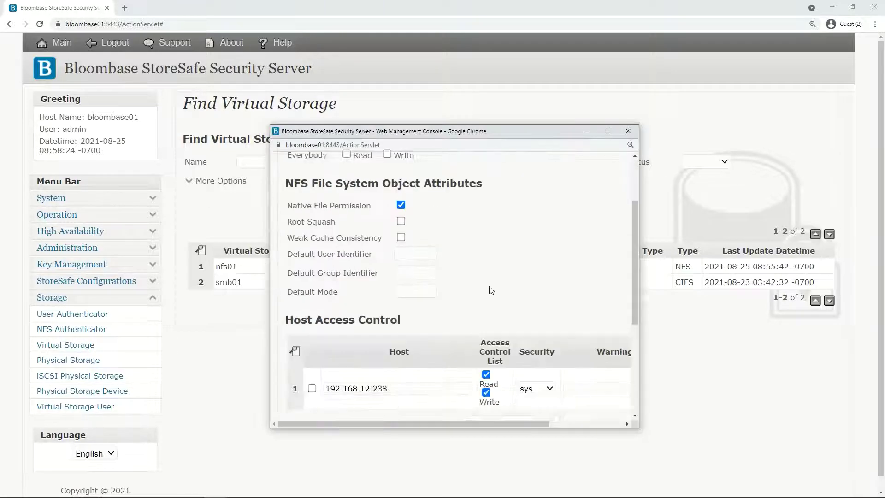
scroll(491, 291, down, 3)
click(549, 373)
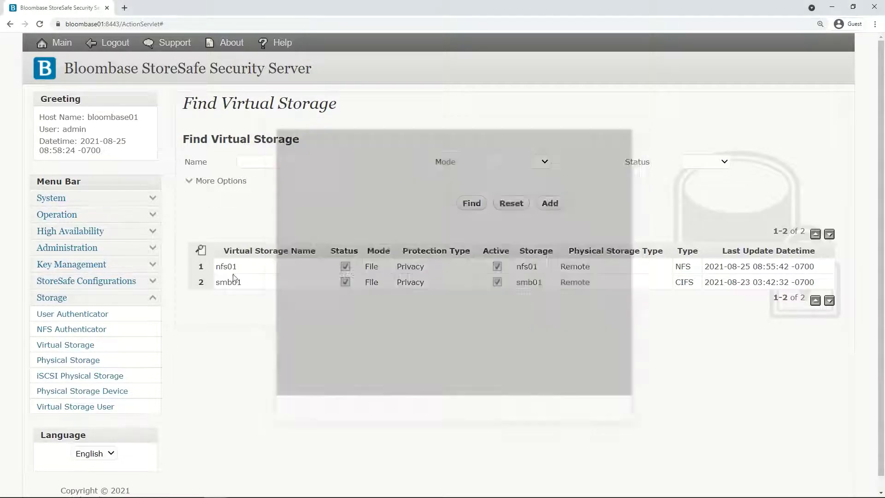
Open the status of virtual storage nfs01 and review its physical storage and active share details
click(230, 268)
click(316, 329)
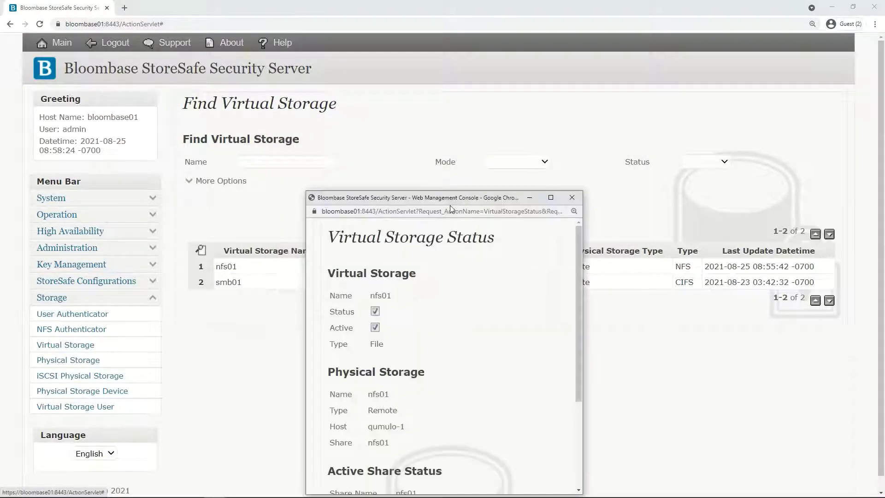
drag(452, 199, 453, 132)
scroll(519, 389, down, 2)
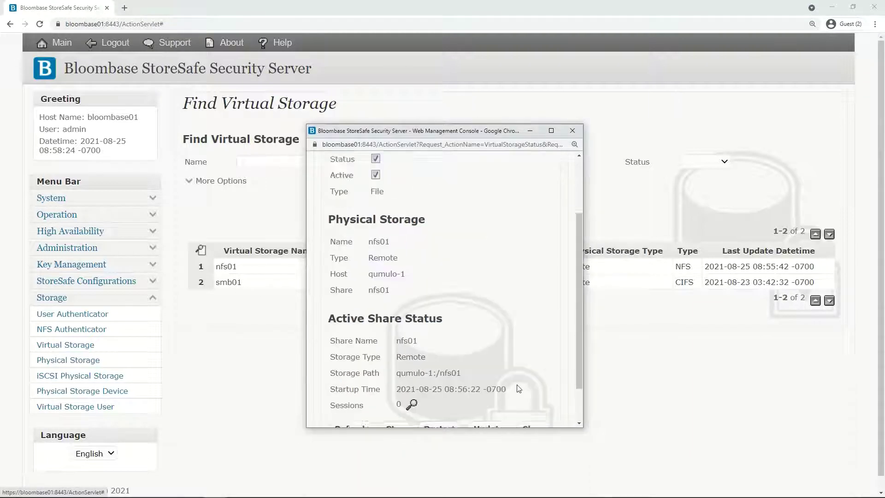
scroll(519, 389, down, 1)
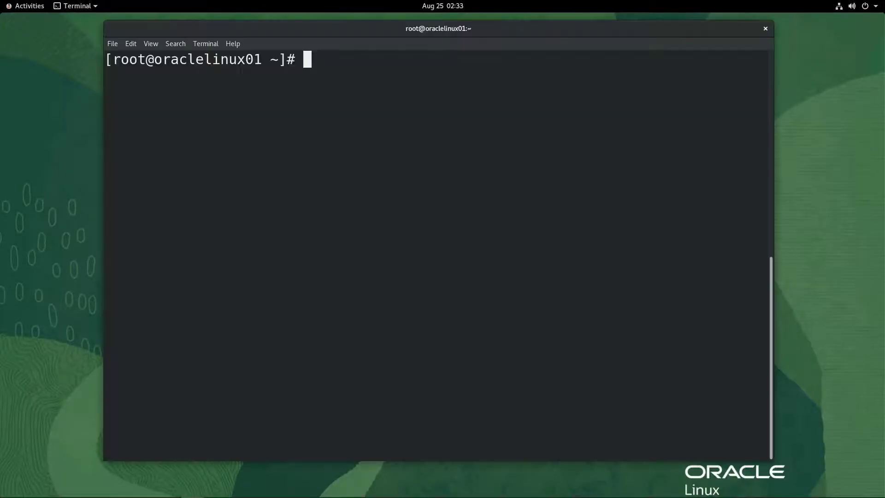
In the oraclelinux01 terminal, run mount | grep bloombase01 to list the mounts from that host
text(mount )
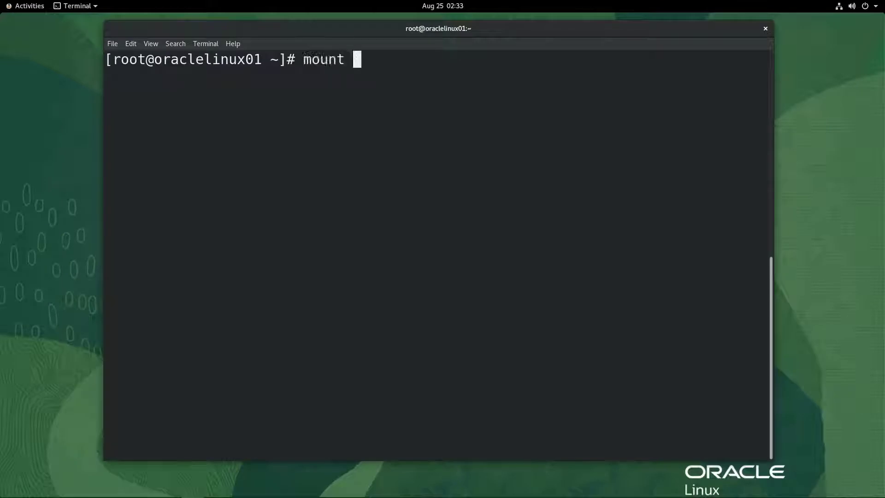
text(| grep bloombase01)
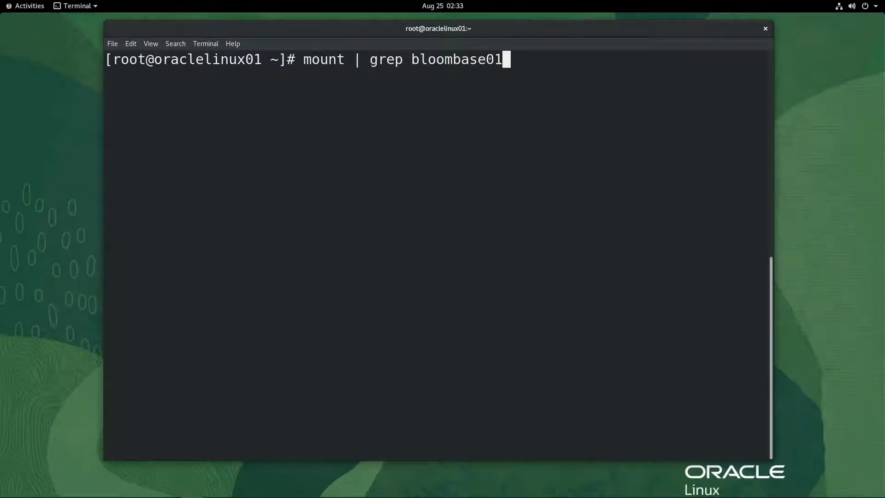
key(Return)
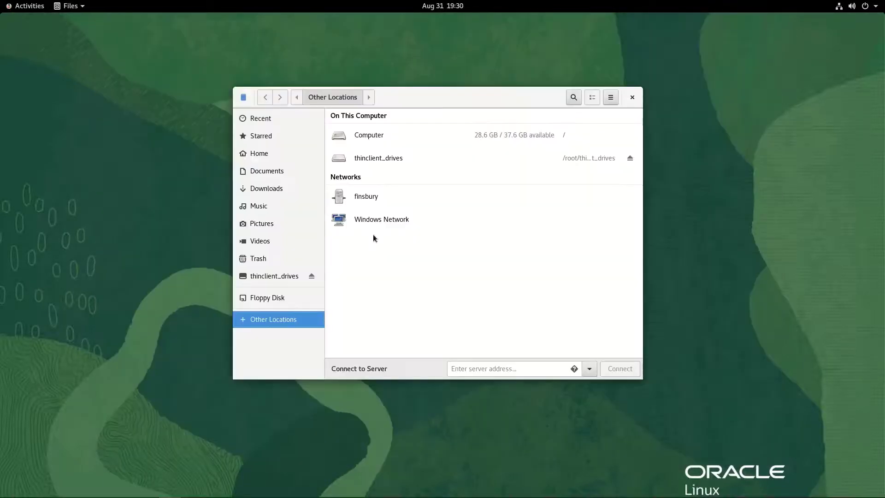
In the Linux file manager, browse the computer to the mounted nfs01 share's images folder and open Cars6.png
click(362, 134)
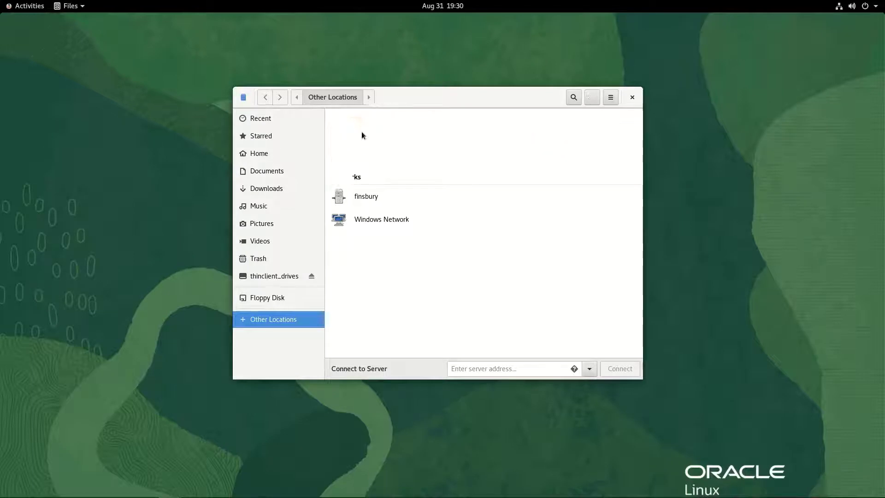
double_click(431, 258)
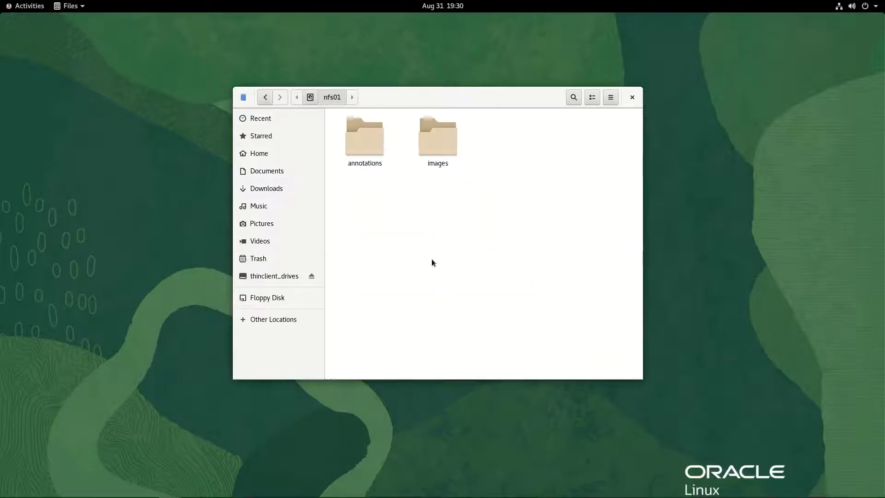
click(363, 146)
click(444, 143)
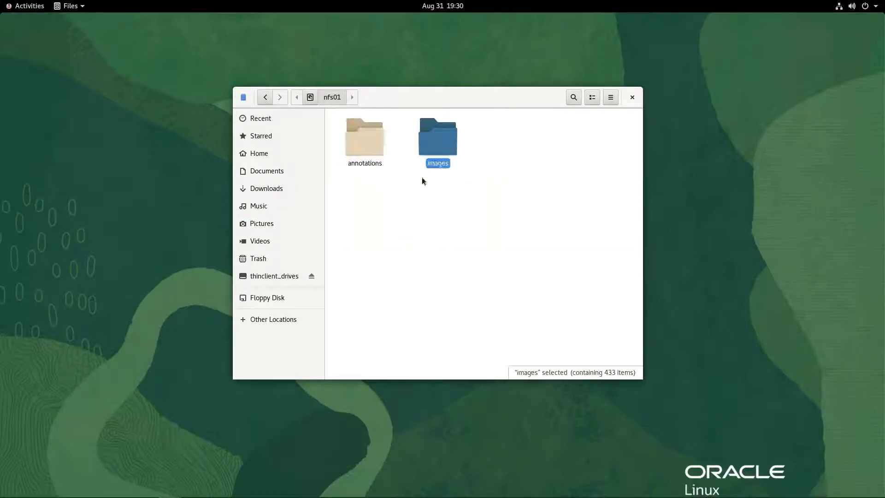
click(422, 177)
double_click(435, 148)
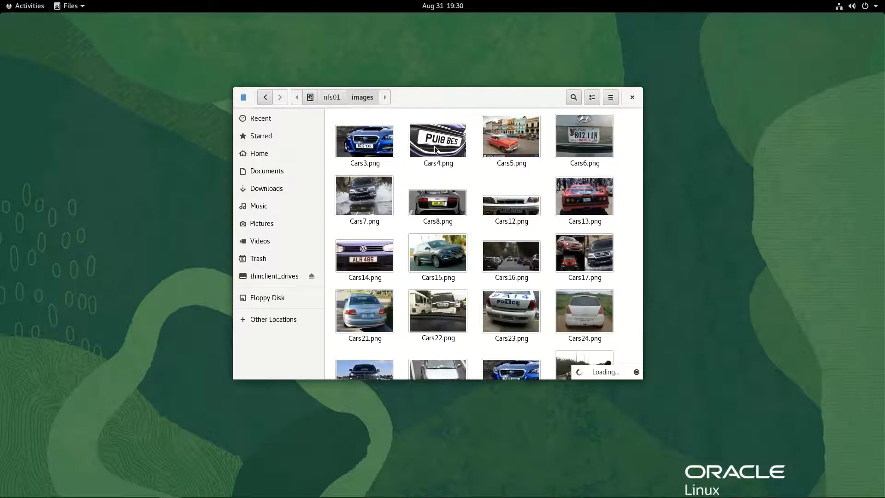
double_click(491, 201)
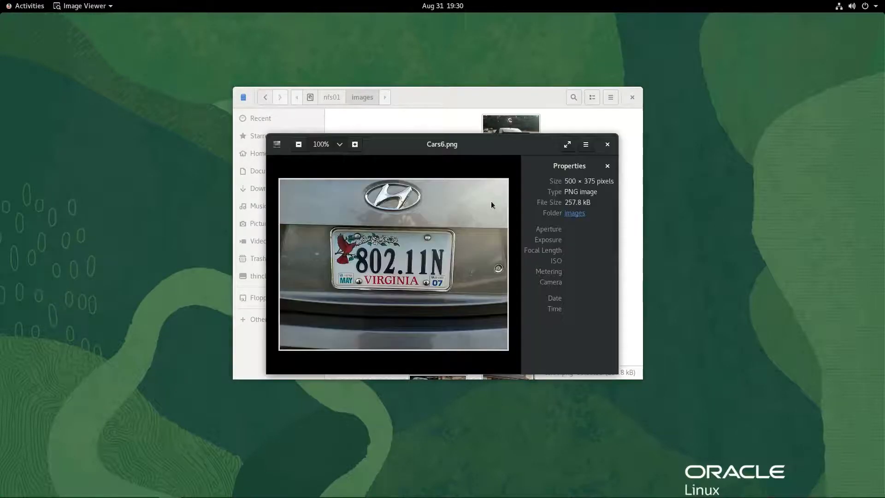
Close Cars6.png, open Cars68.png from the nfs01 images folder to view it, and close it again
key(Escape)
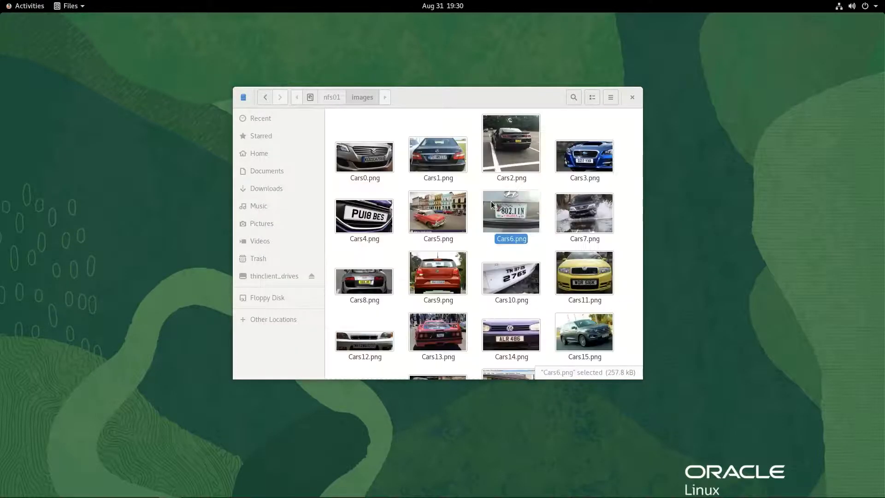
scroll(490, 205, down, 15)
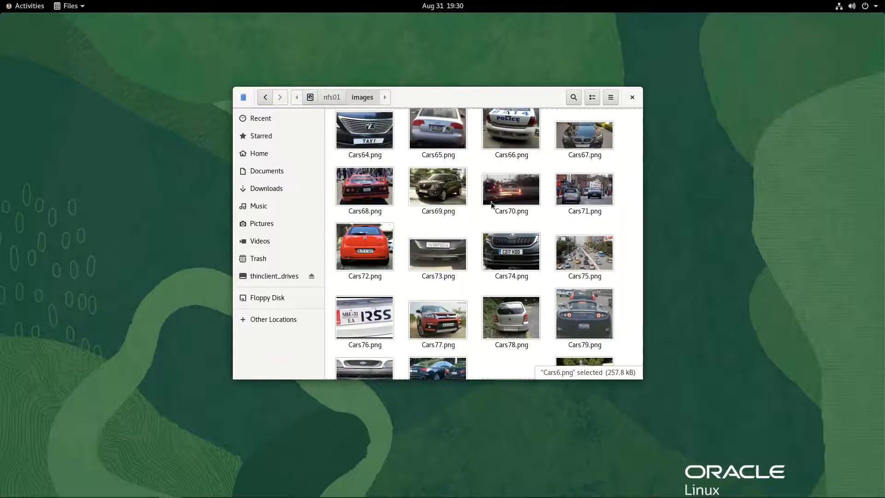
double_click(388, 200)
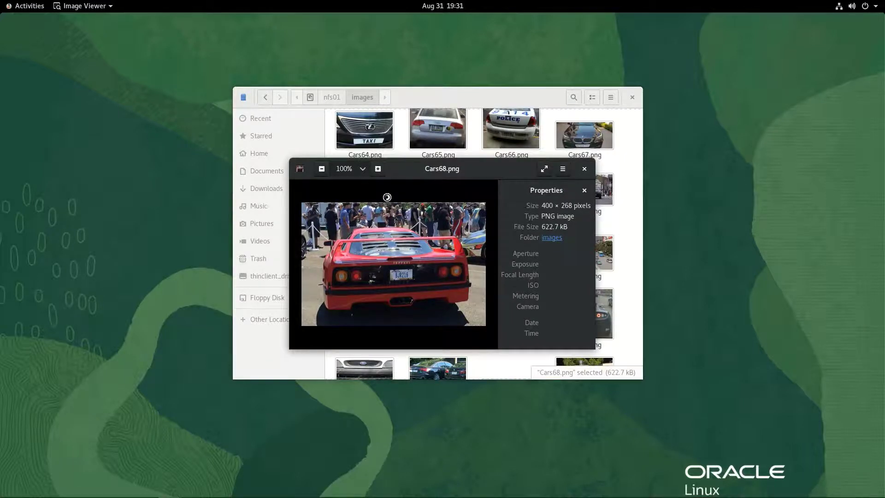
key(ctrl+w)
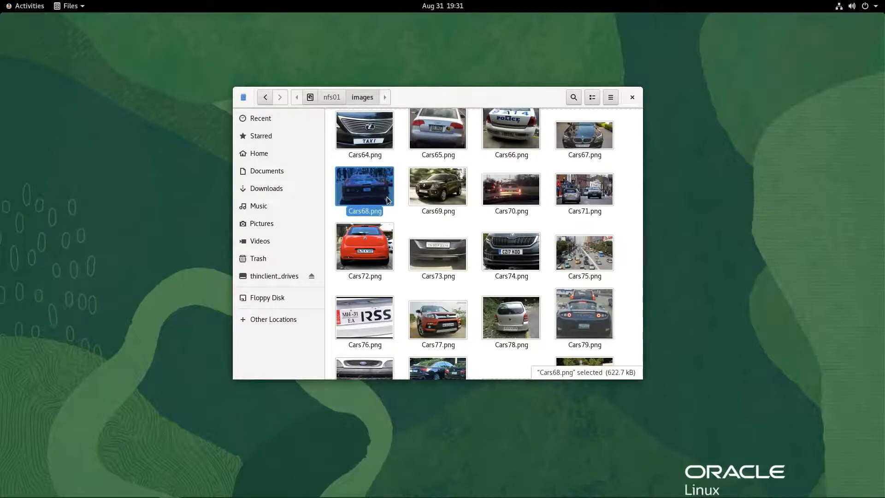
Open Cars98.png from the images folder to view its licence plate, and close the image
scroll(388, 201, down, 1)
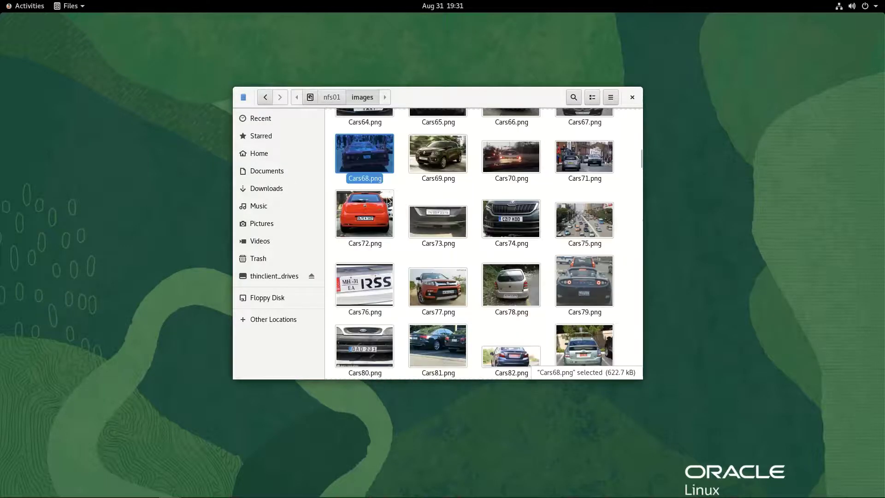
scroll(388, 201, down, 1)
scroll(388, 201, down, 8)
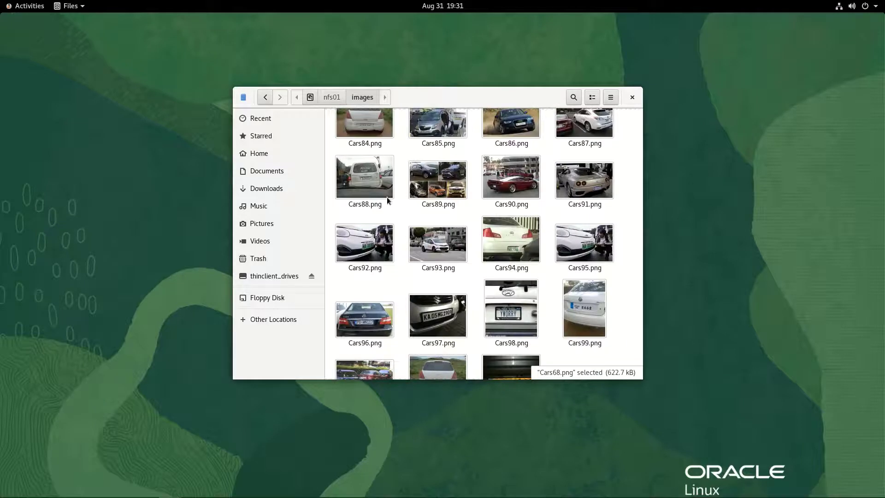
double_click(509, 299)
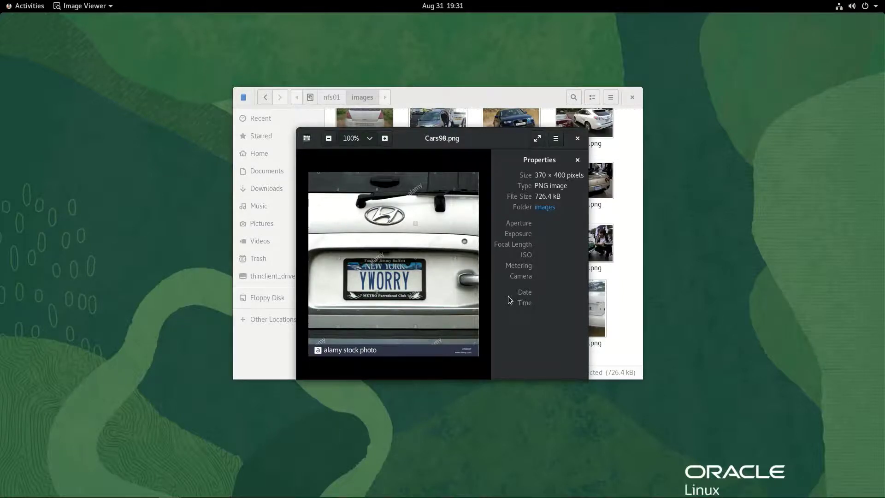
key(Escape)
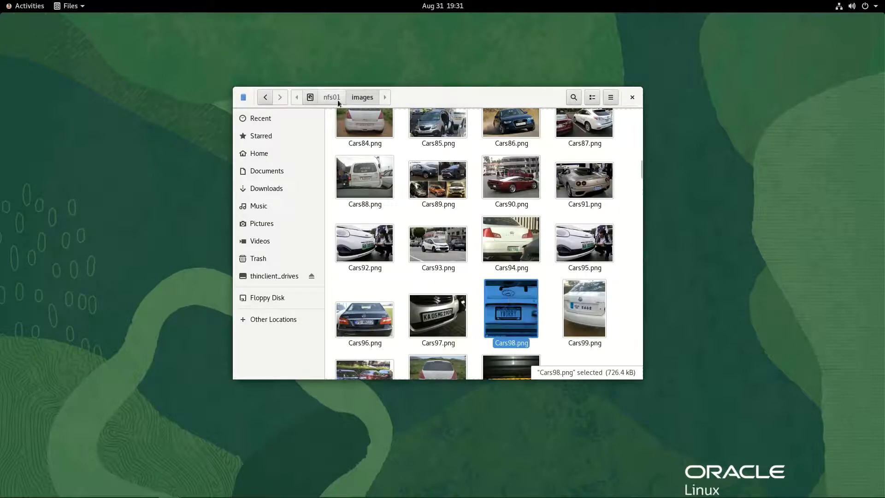
Go back to nfs01, enter the annotations folder and open Cars98.xml in the text editor
click(338, 100)
double_click(358, 135)
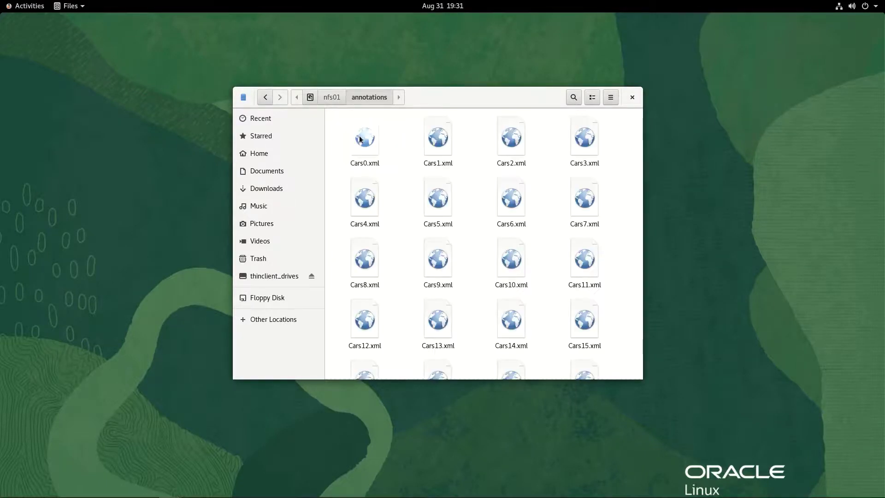
scroll(428, 214, down, 10)
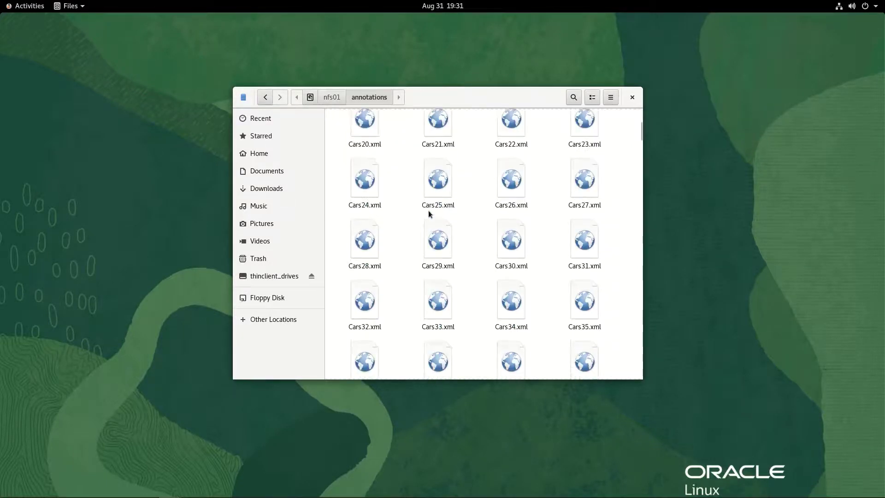
scroll(429, 212, down, 20)
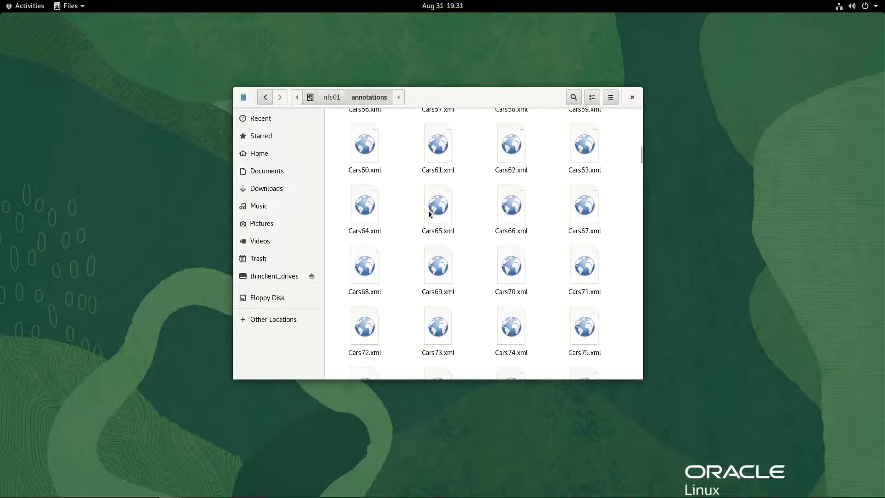
scroll(429, 214, down, 14)
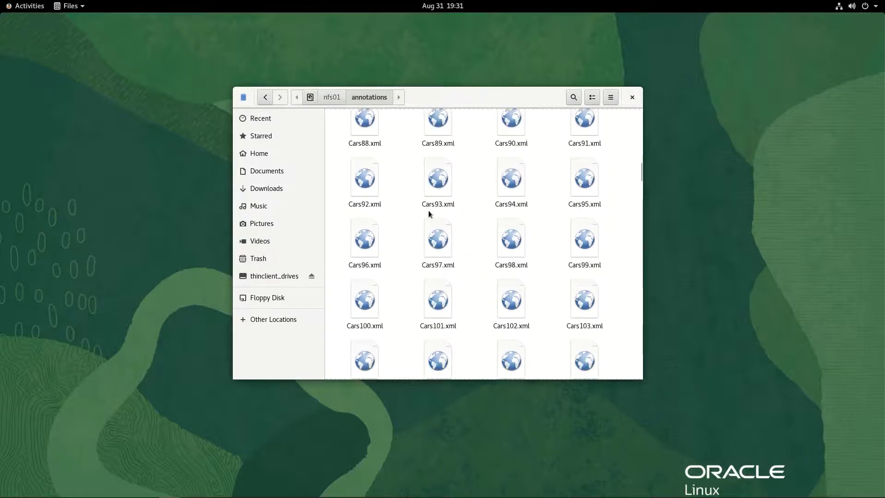
click(507, 242)
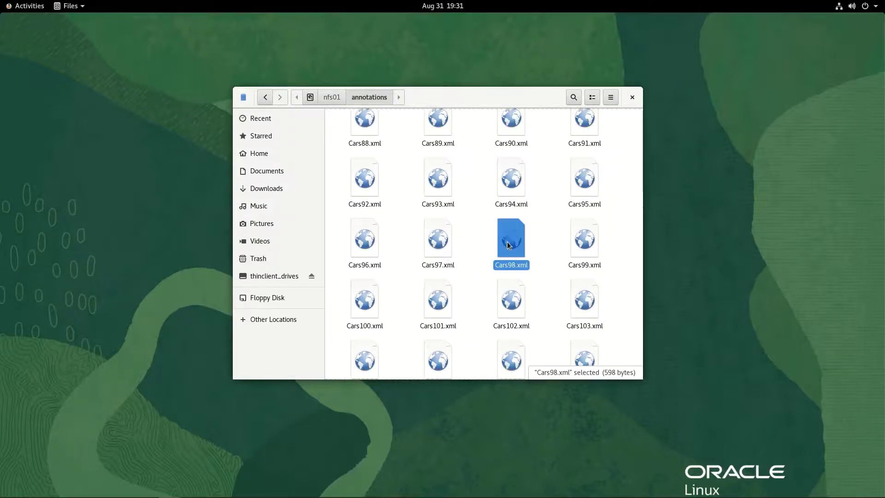
double_click(507, 241)
scroll(333, 206, down, 4)
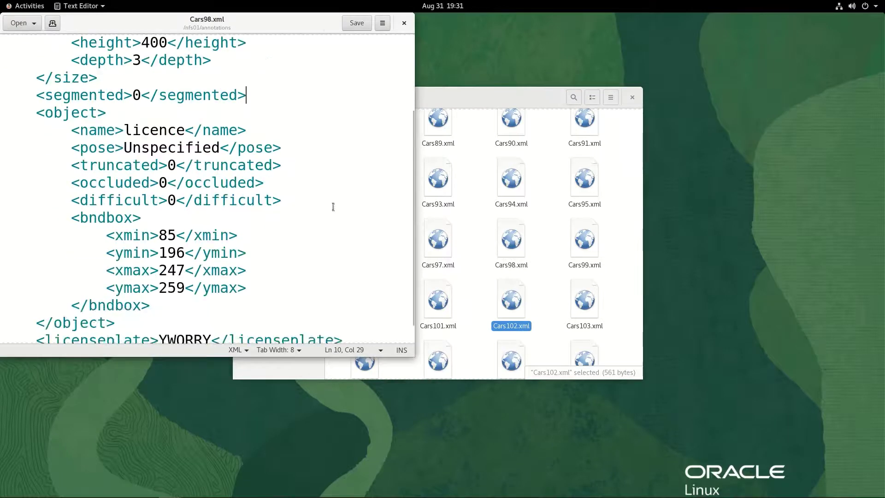
scroll(332, 207, down, 1)
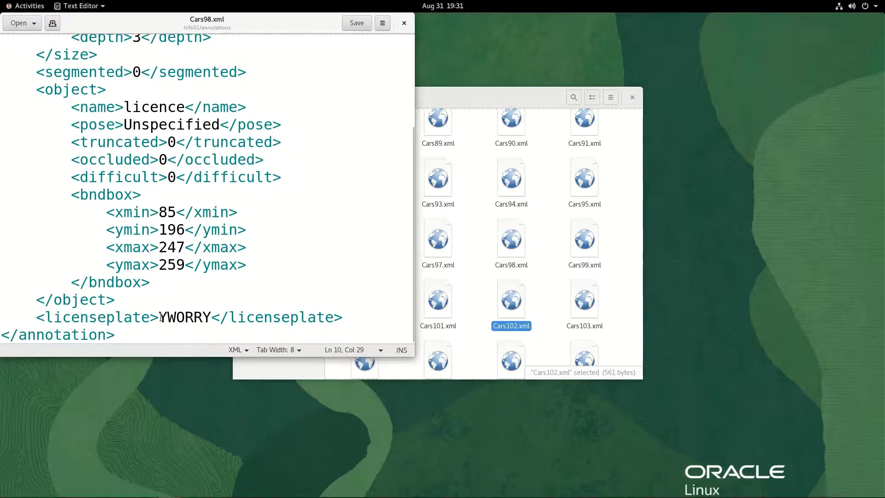
drag(161, 317, 211, 317)
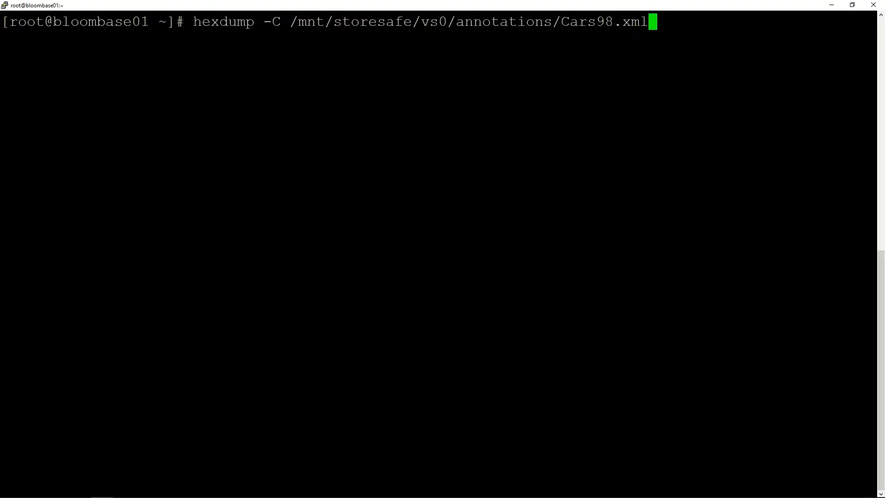
In the bloombase01 terminal, run hexdump -C /mnt/storesafe/vs0/annotations/Cars98.xml and examine the stored file's contents from start to end
key(Return)
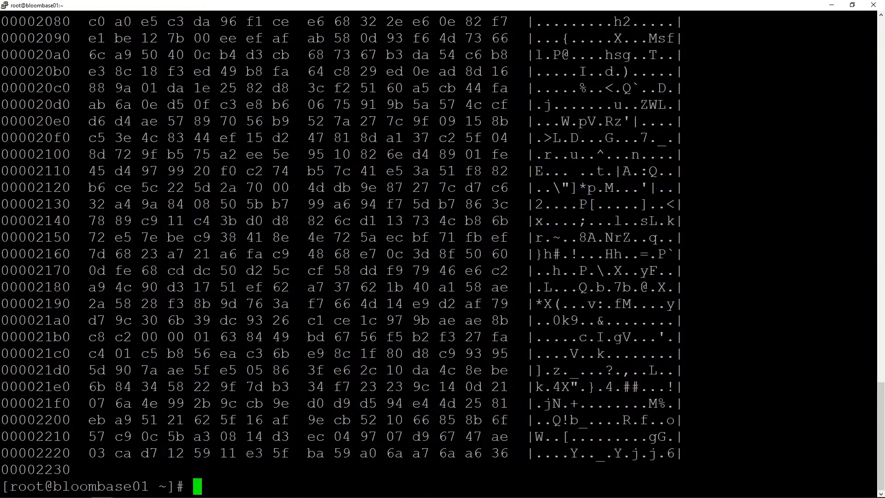
scroll(636, 483, up, 20)
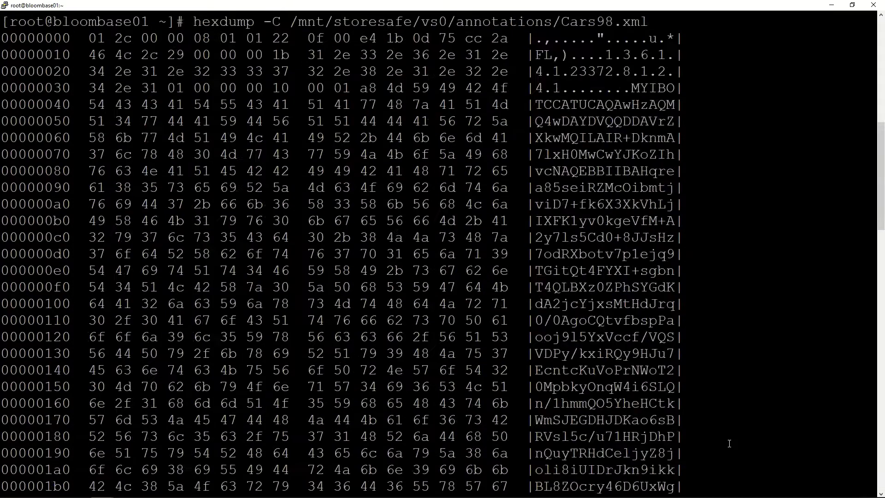
scroll(729, 443, down, 5)
scroll(729, 443, down, 20)
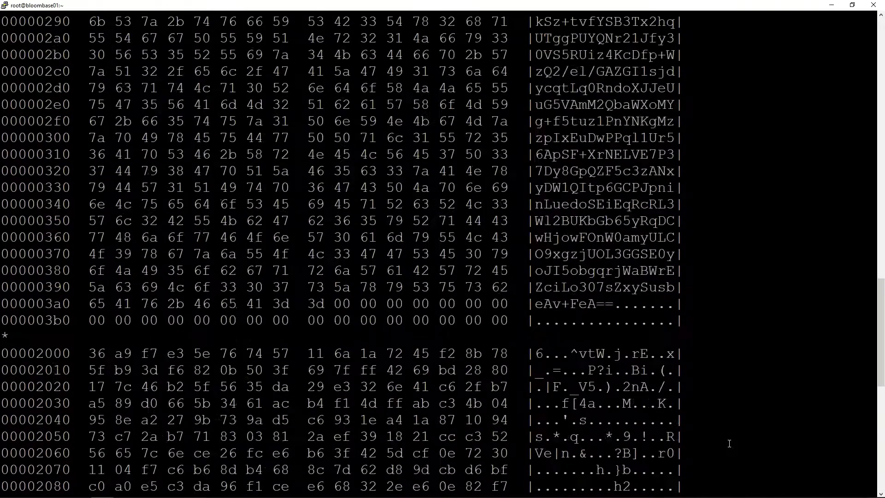
Clear the terminal and run hexdump -C /mnt/storesafe/vs0/annotations/Cars98.xml | grep YWORRY to search the stored file for the plate text
text(clear)
key(Return)
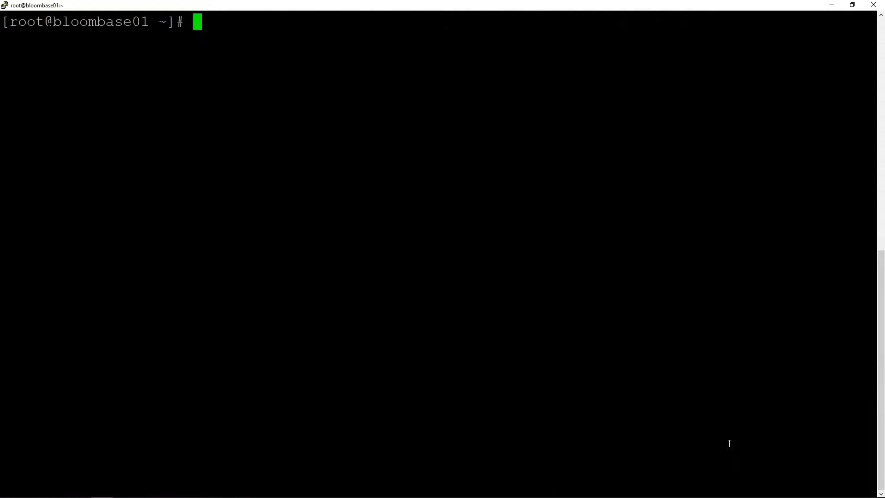
key(Up)
key(Up)
text(|)
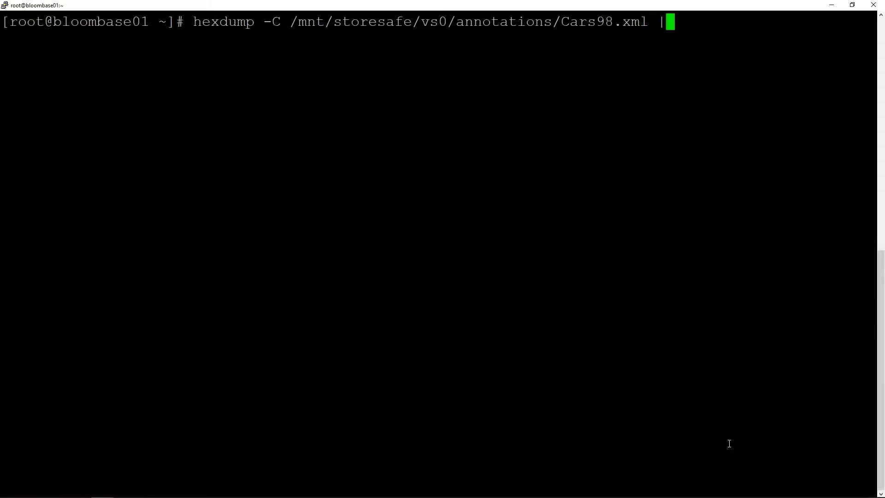
text( grep Y)
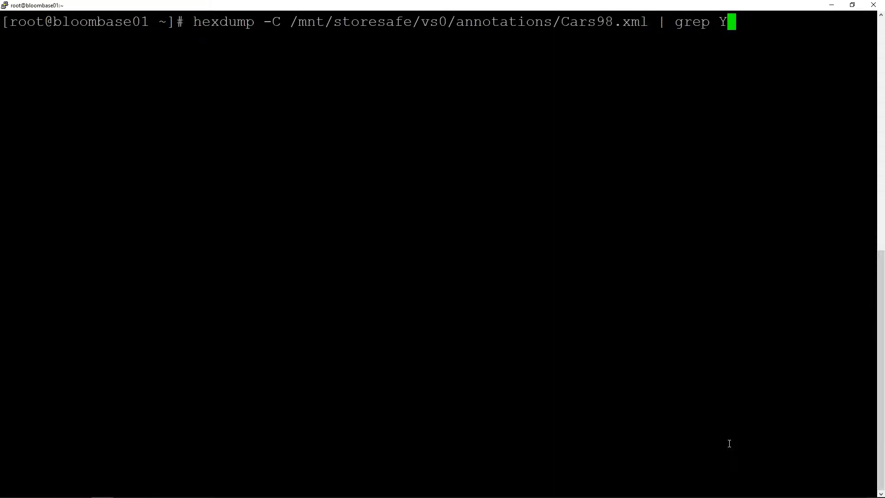
text(WORRY)
key(Return)
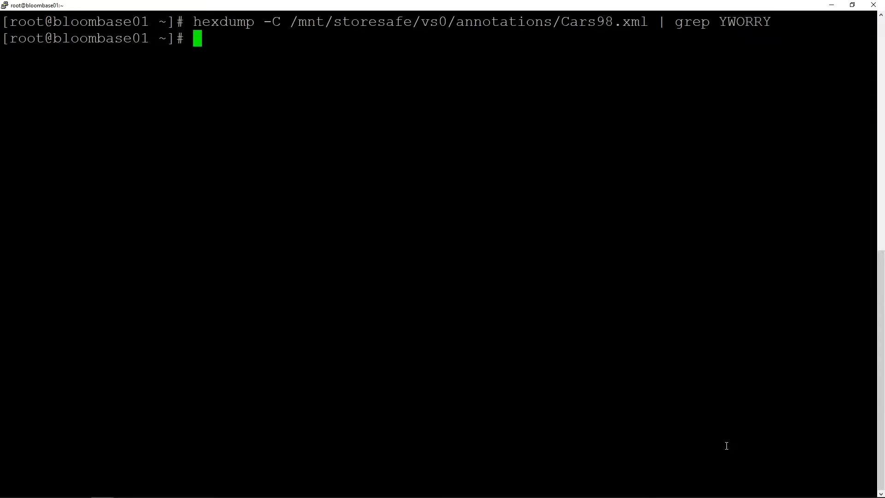